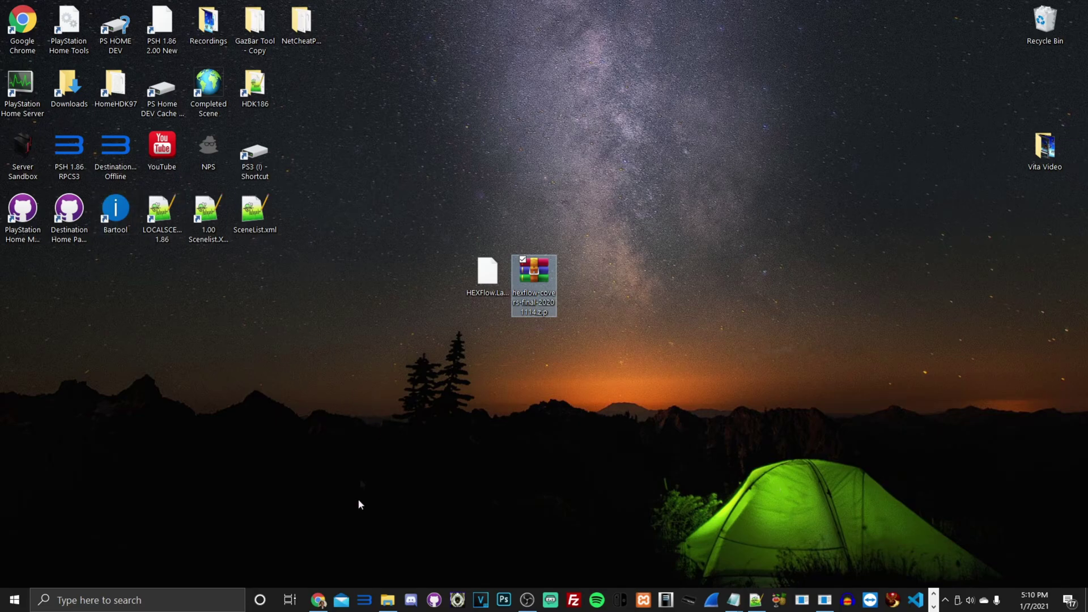
# Open the VITA 256 (E:) drive in File Explorer, permanently delete HEXFlow.Launcher_0.5.VitaHEX.Games.vpk from its root, and put the window away
pyautogui.click(387, 599)
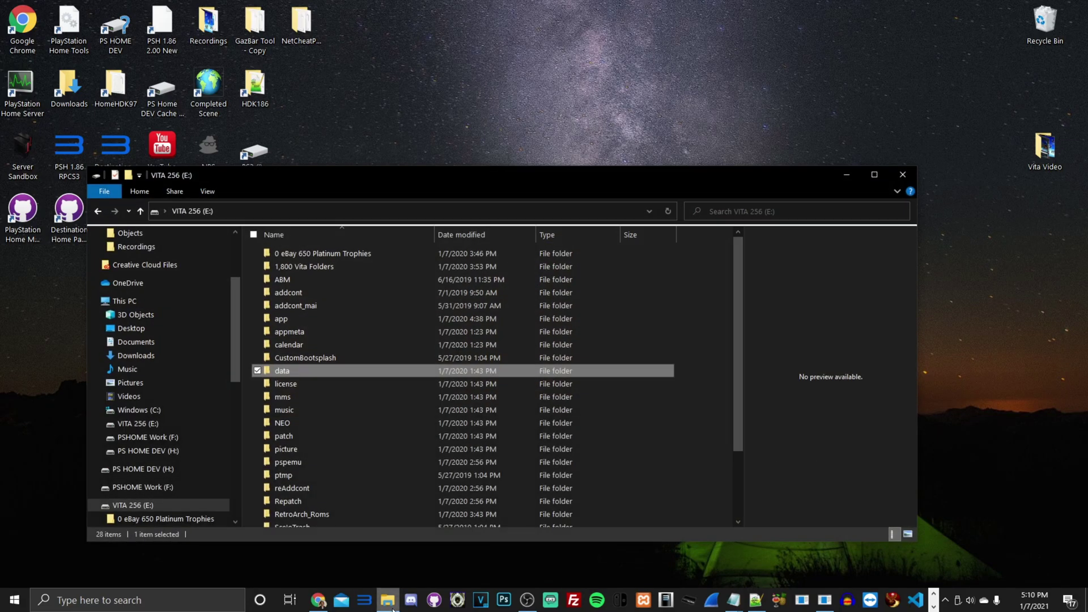
pyautogui.doubleClick(285, 172)
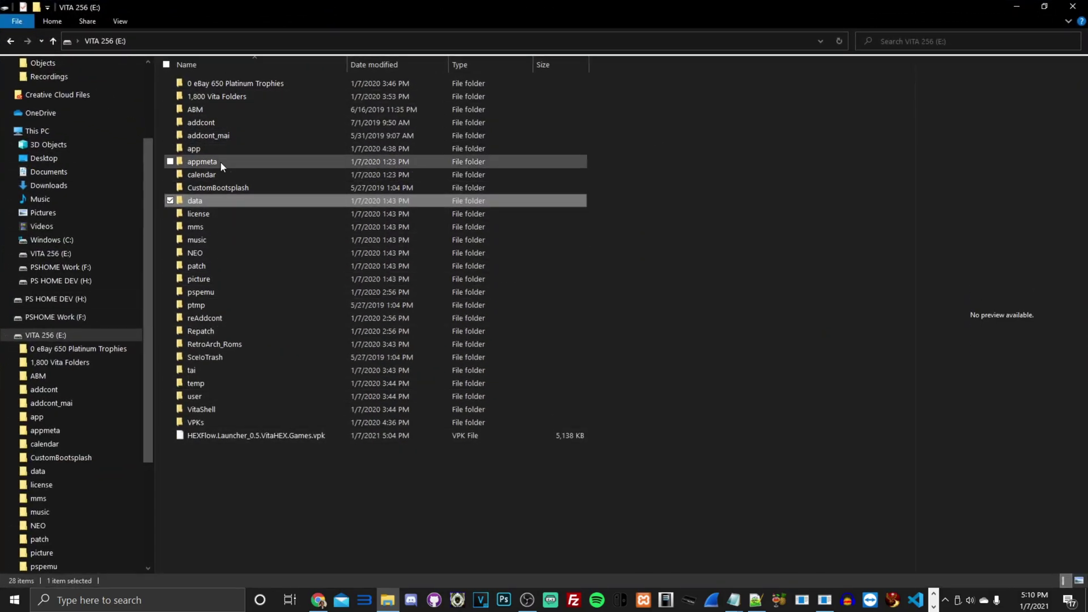
pyautogui.moveTo(218, 165)
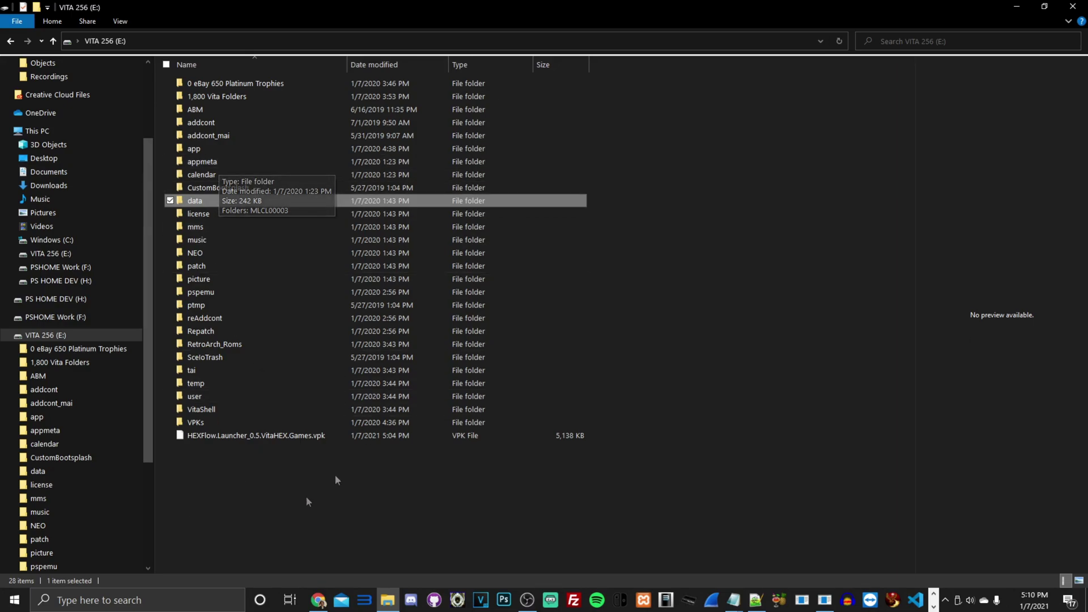
pyautogui.click(213, 436)
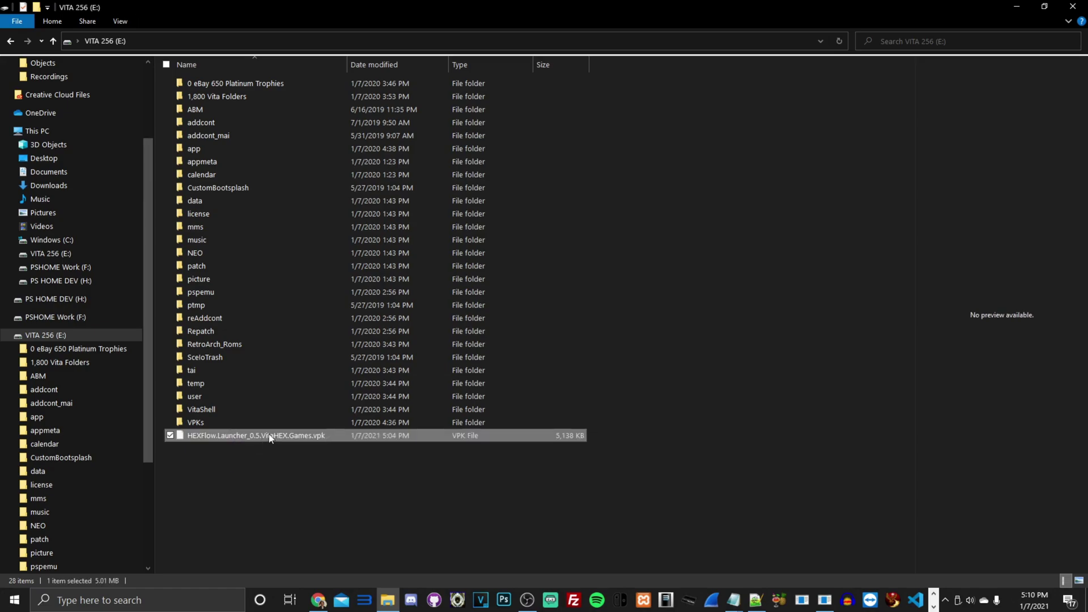
pyautogui.hotkey('shift', 'Delete')
pyautogui.press('Return')
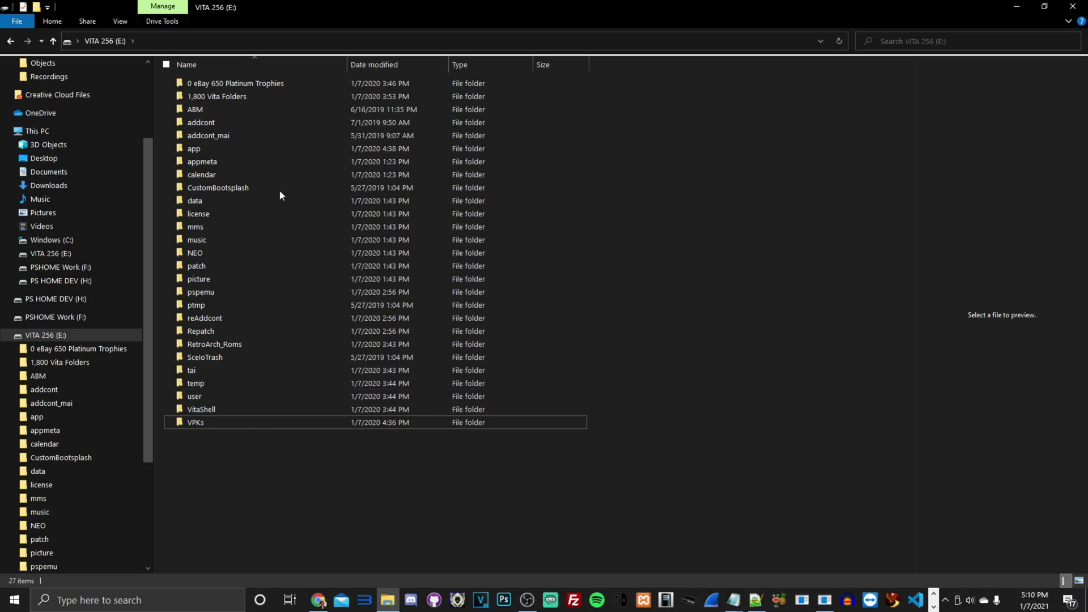
pyautogui.doubleClick(270, 6)
pyautogui.click(692, 116)
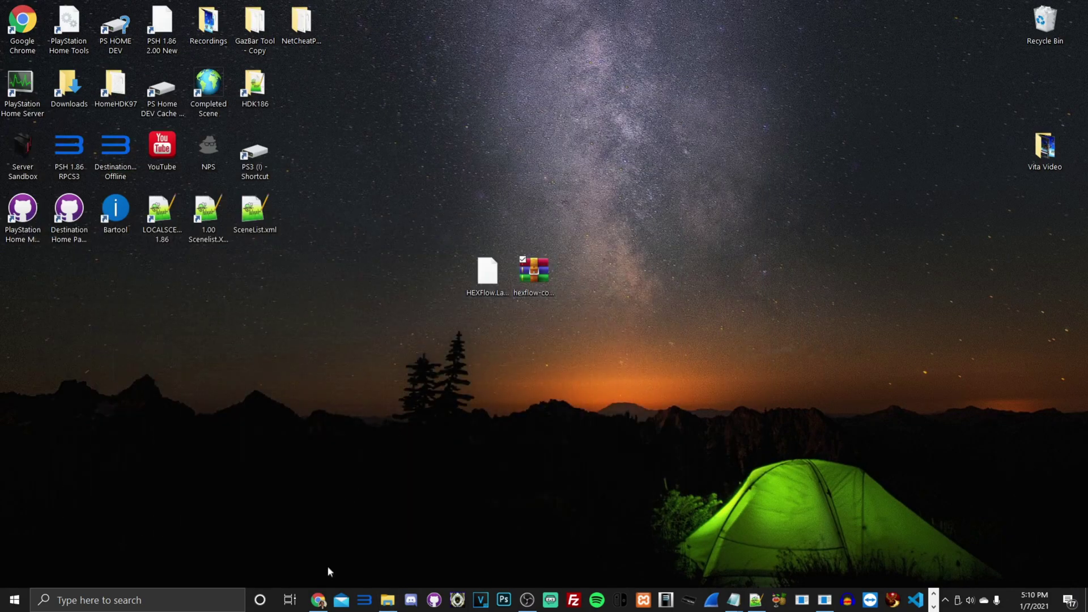
# Switch to Chrome and look over the HexFlow-Launcher repository's introduction and the hexflow-covers repository page
pyautogui.click(318, 600)
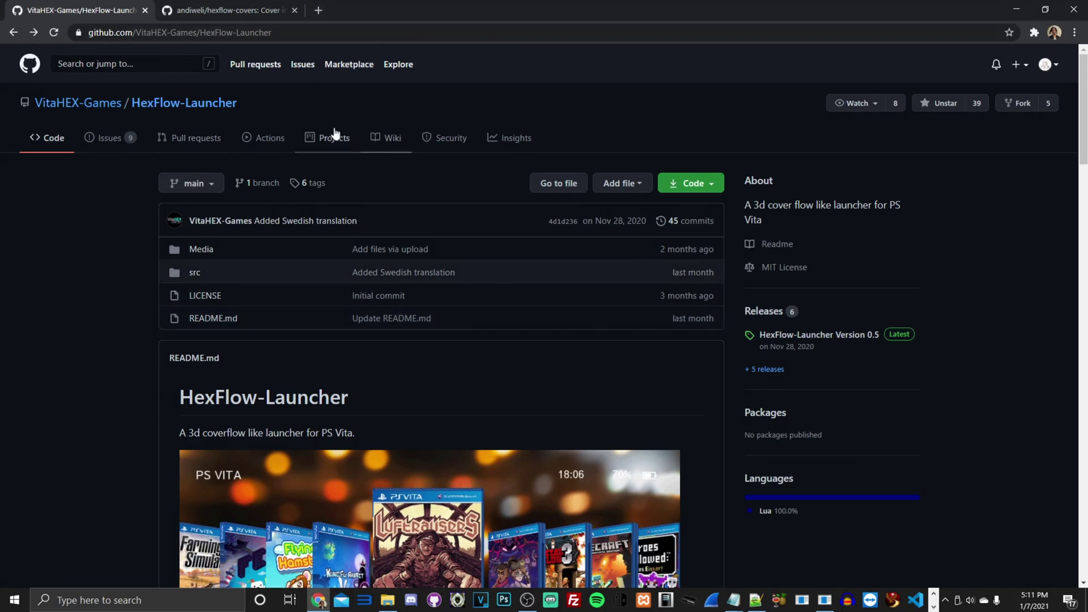
pyautogui.scroll(-7, 337, 134)
pyautogui.click(250, 11)
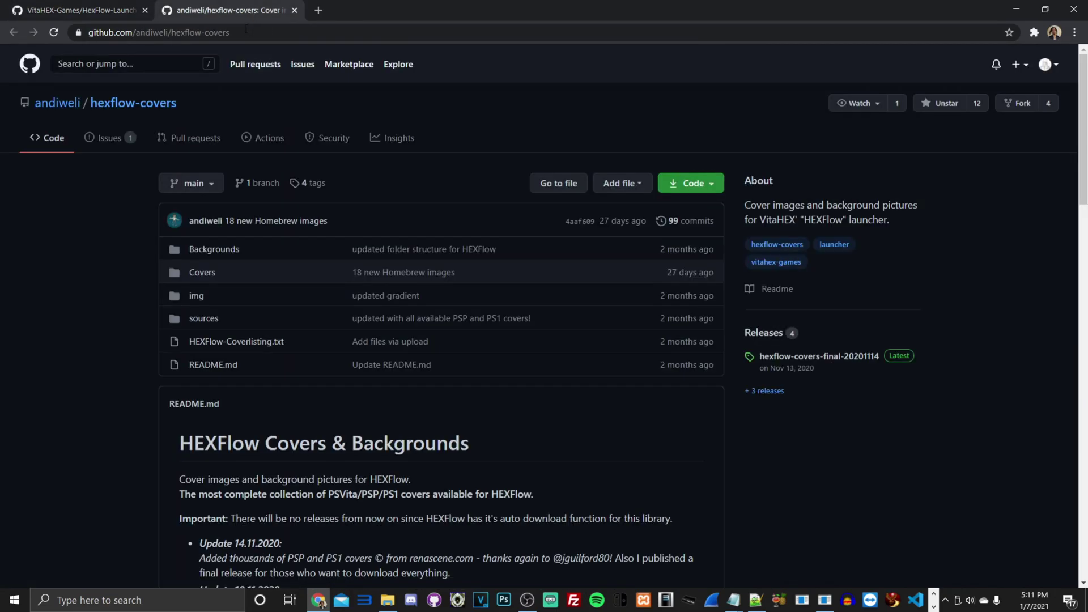
pyautogui.click(102, 14)
pyautogui.scroll(-1, 447, 232)
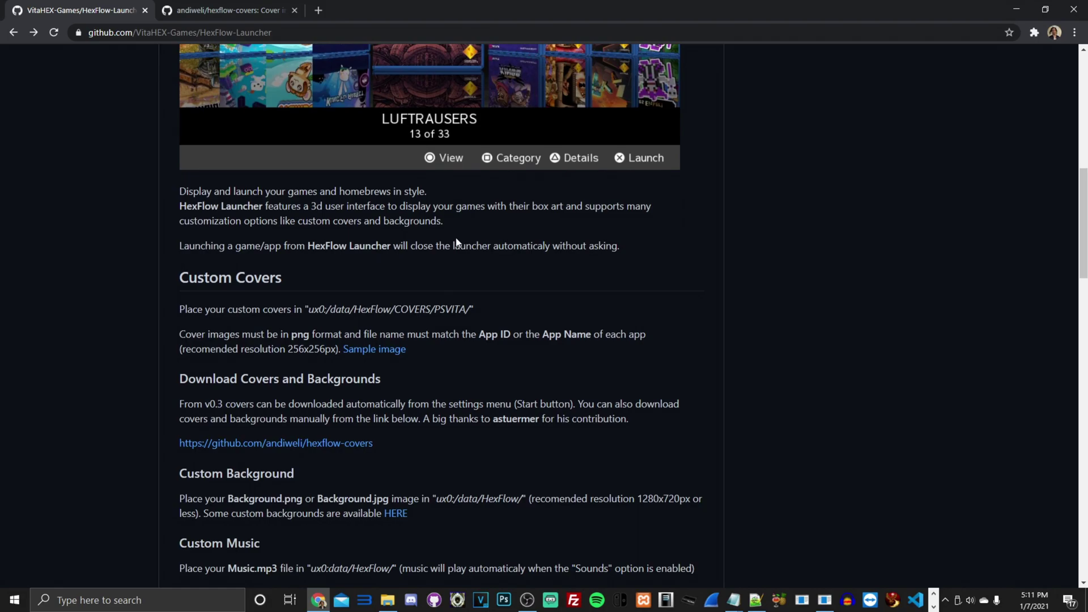
pyautogui.scroll(5, 473, 224)
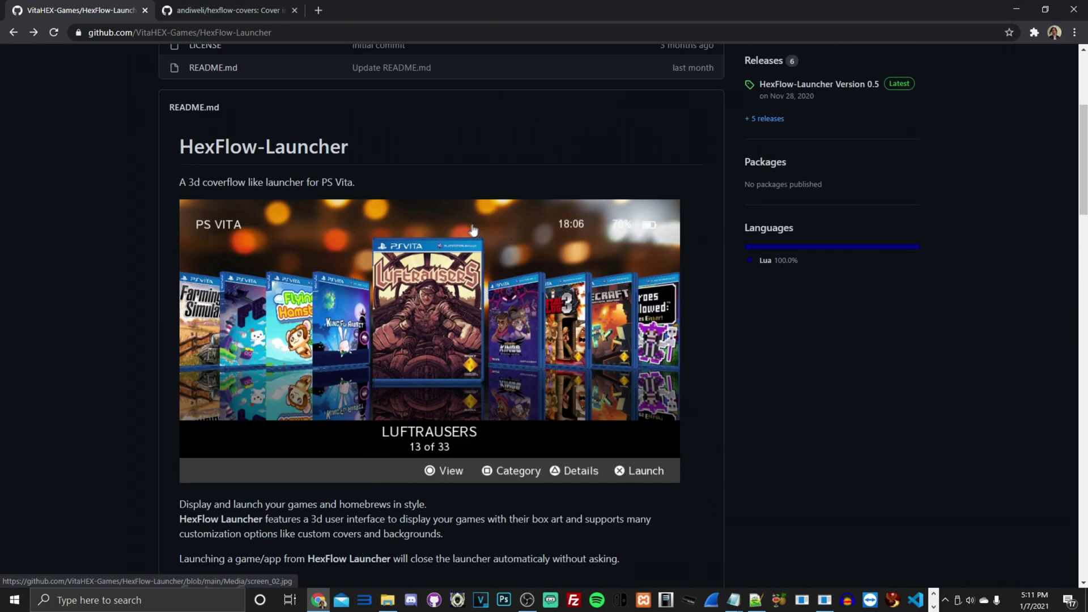
pyautogui.scroll(-4, 471, 229)
pyautogui.scroll(4, 469, 235)
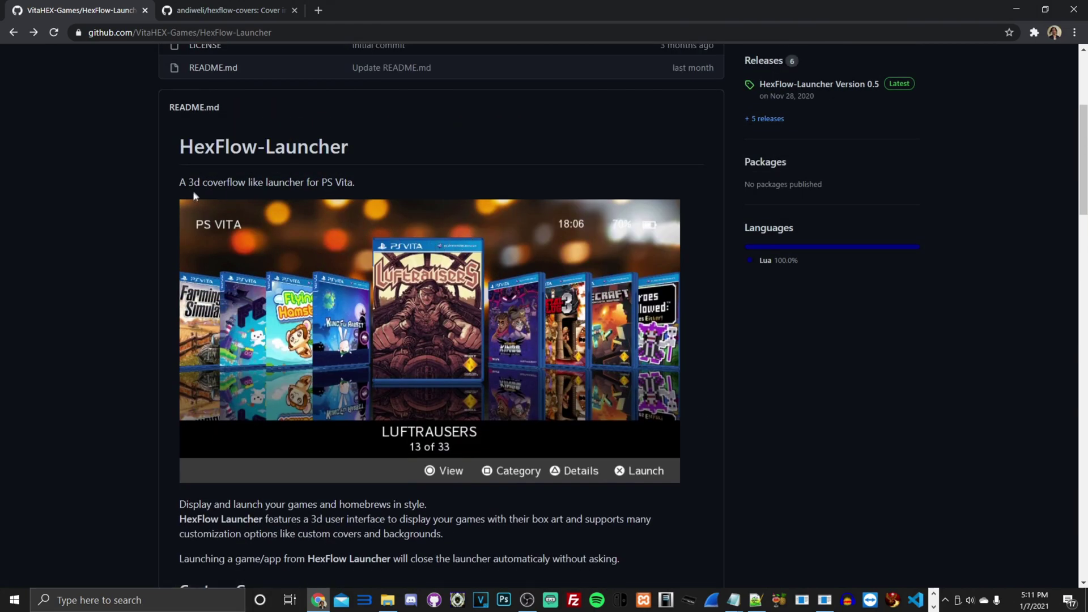
pyautogui.scroll(-1, 373, 220)
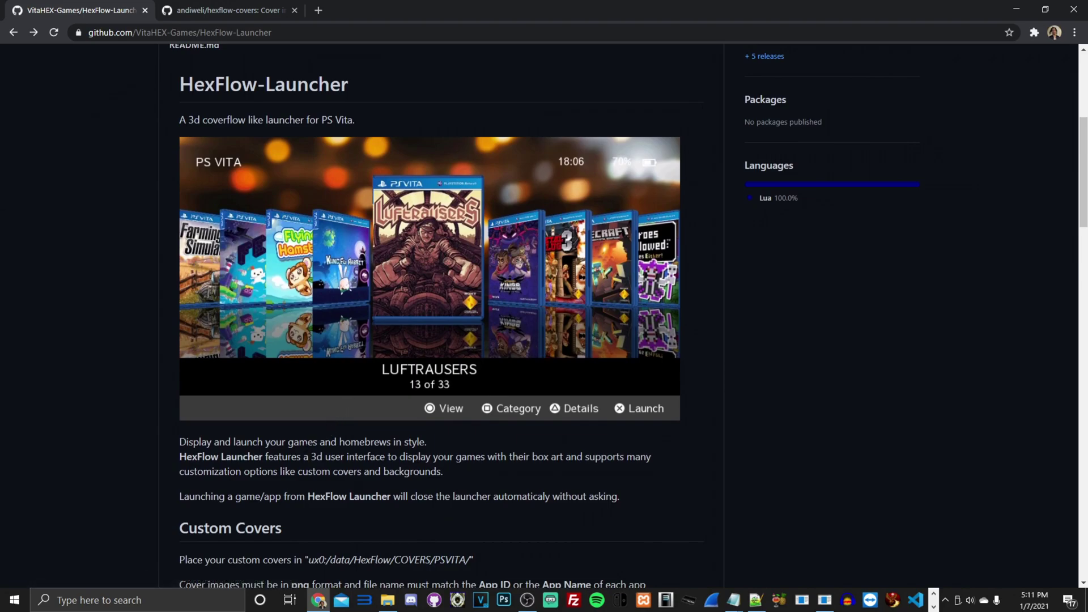
# Read the README's Custom Covers, Custom Background and Custom Music instructions, highlighting the PSVITA covers path and the Custom Music heading
pyautogui.scroll(-3, 430, 318)
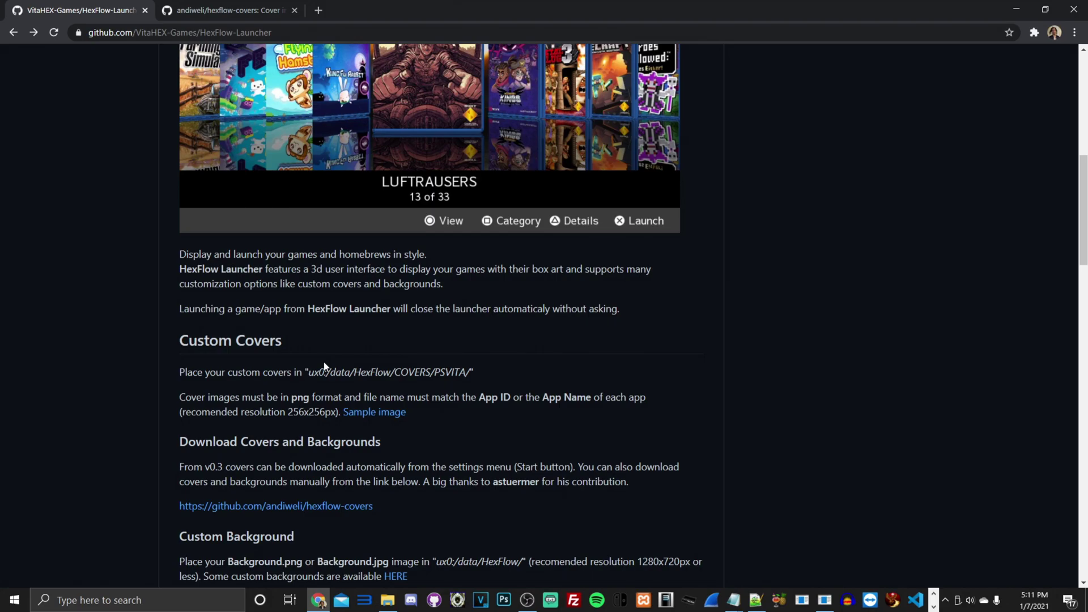
pyautogui.scroll(-3, 372, 357)
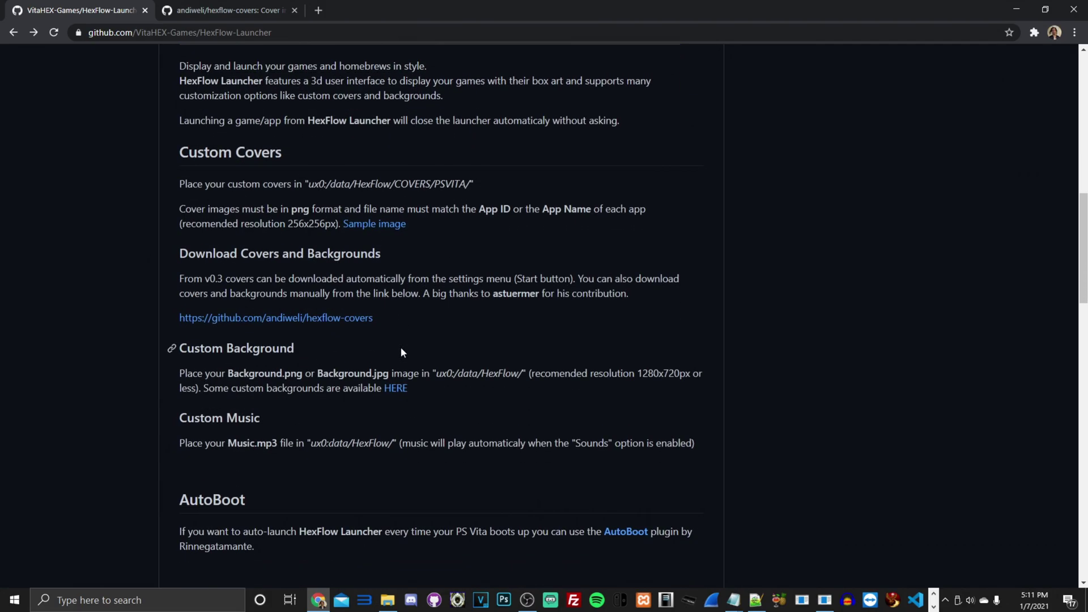
pyautogui.scroll(2, 401, 350)
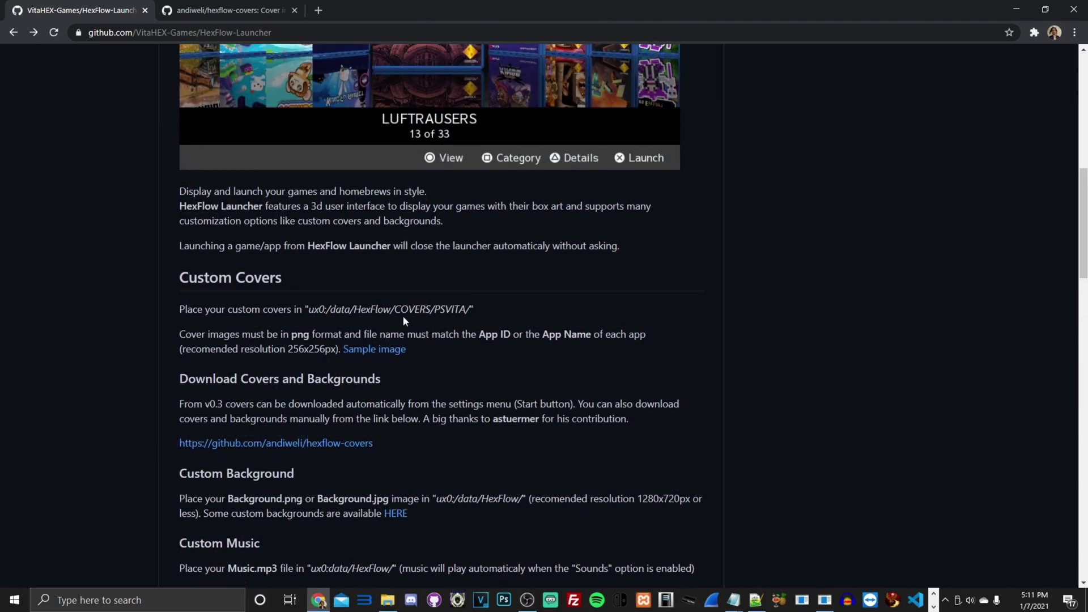
pyautogui.moveTo(306, 317); pyautogui.dragTo(474, 310)
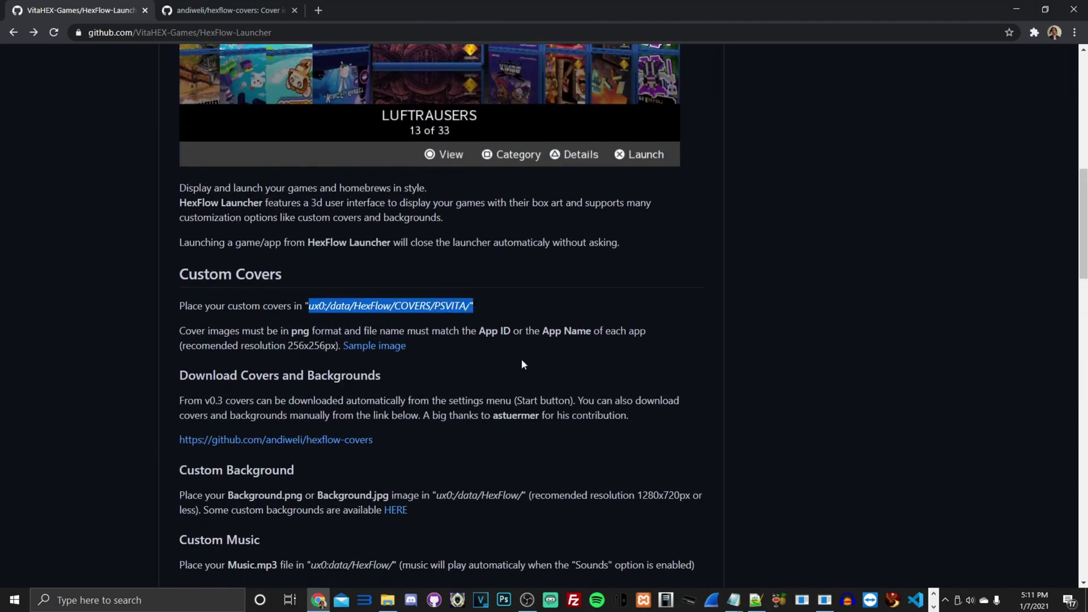
pyautogui.scroll(-2, 520, 363)
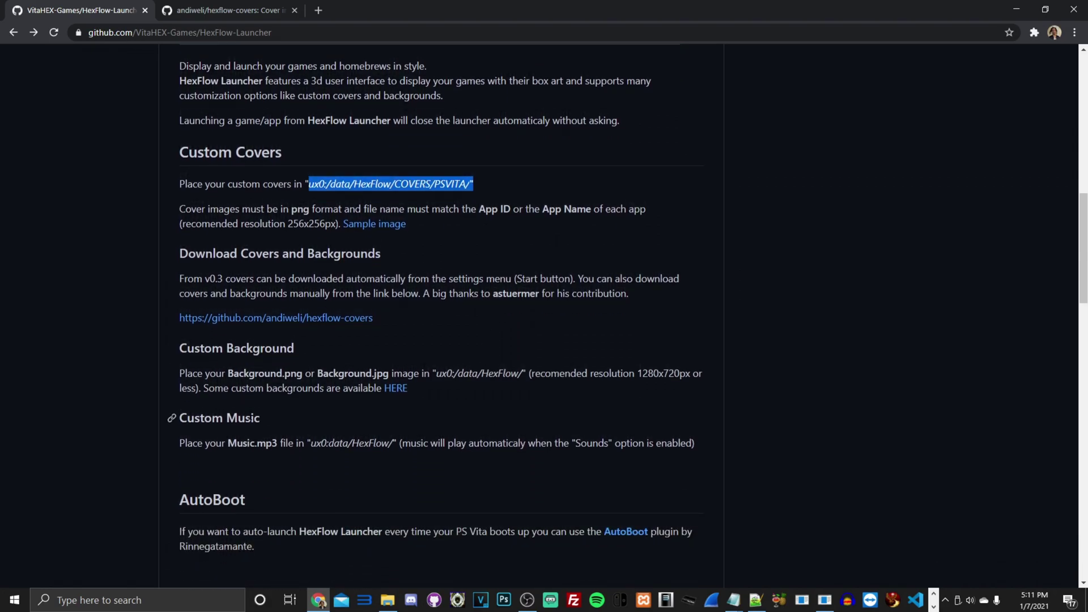
pyautogui.moveTo(268, 417); pyautogui.dragTo(172, 419)
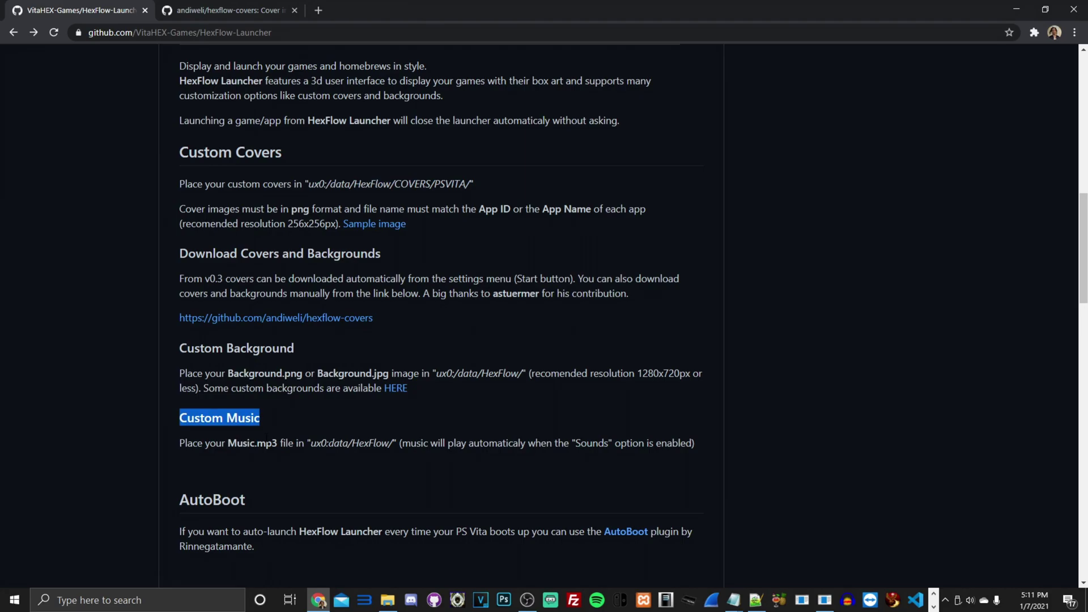
# Read the README's AutoBoot, Controls and IMPORTANT sections, highlighting the example game folder name for PSX2PSP
pyautogui.scroll(-7, 279, 364)
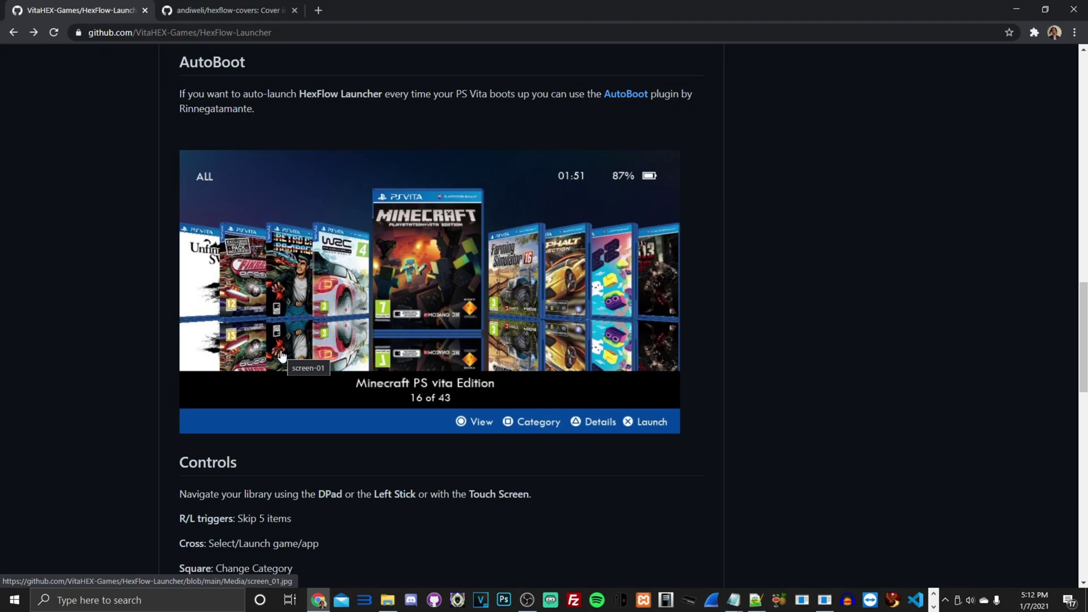
pyautogui.scroll(-4, 281, 356)
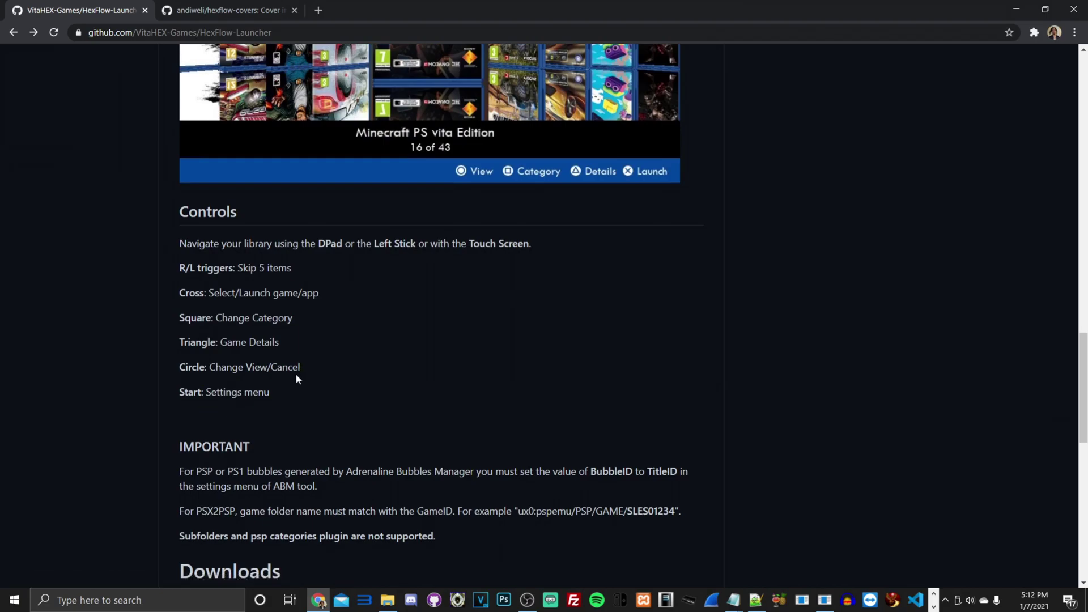
pyautogui.scroll(-5, 296, 376)
pyautogui.scroll(-3, 317, 349)
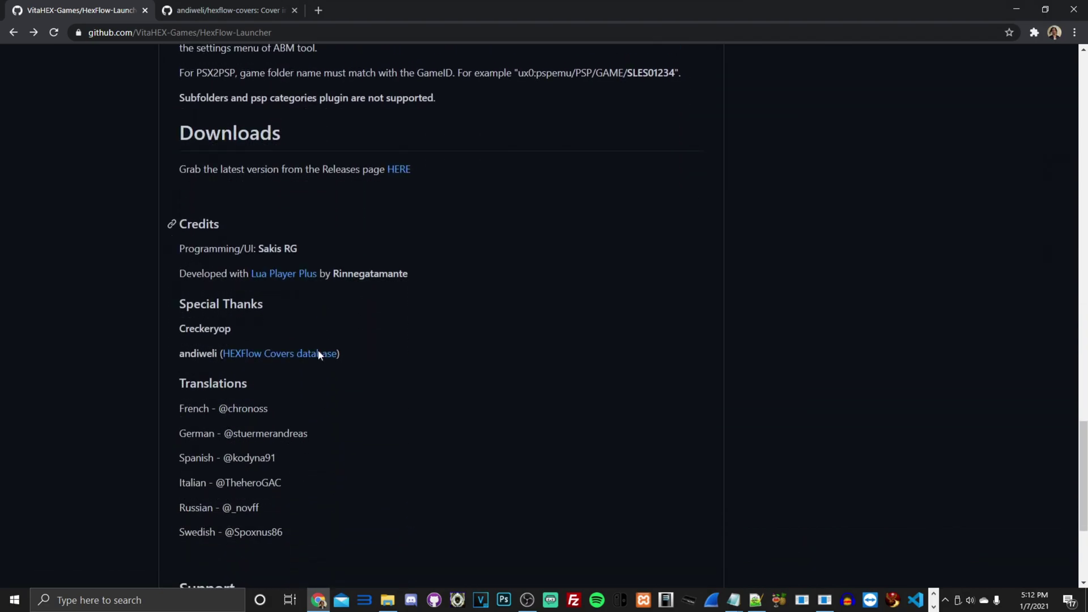
pyautogui.scroll(3, 313, 346)
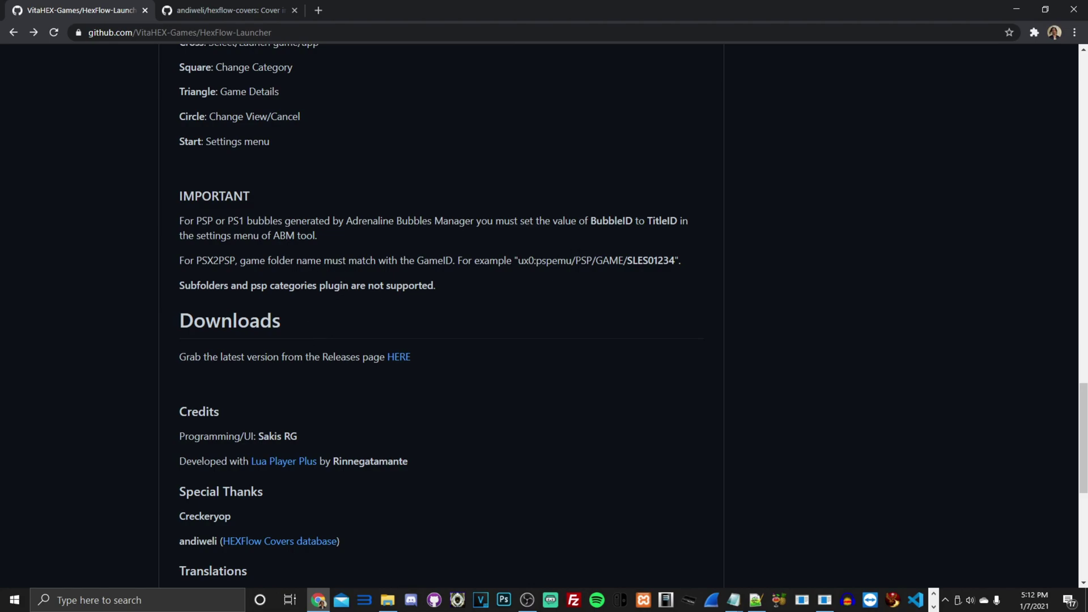
pyautogui.moveTo(627, 261); pyautogui.dragTo(675, 260)
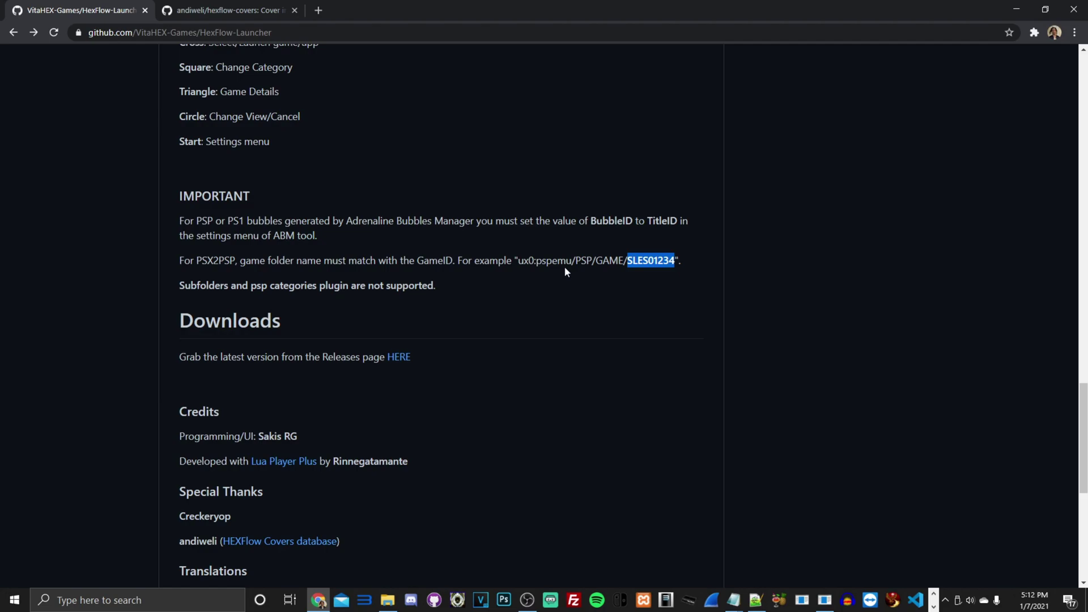
# Download HEXFlow.Launcher_0.5.VitaHEX.Games.vpk from the HexFlow-Launcher Version 0.5 release
pyautogui.scroll(20, 554, 251)
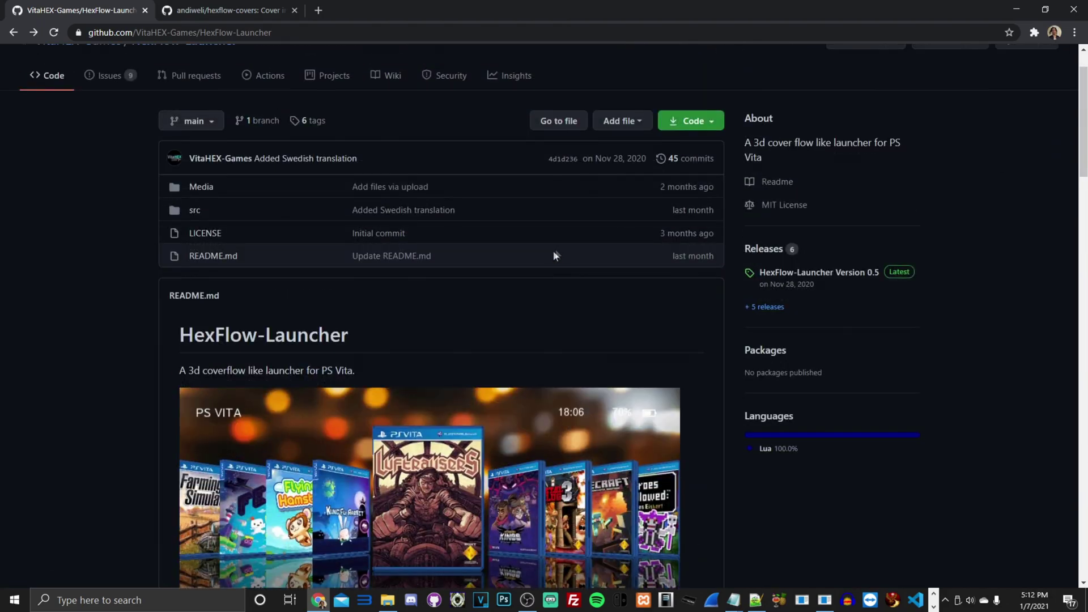
pyautogui.scroll(2, 553, 250)
pyautogui.click(780, 336)
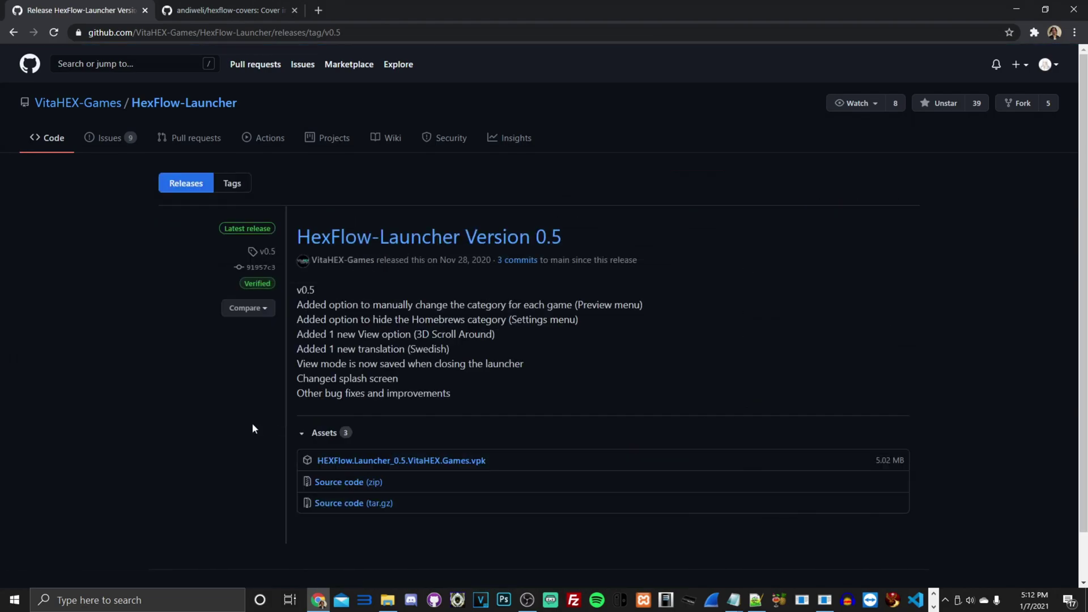
pyautogui.click(455, 460)
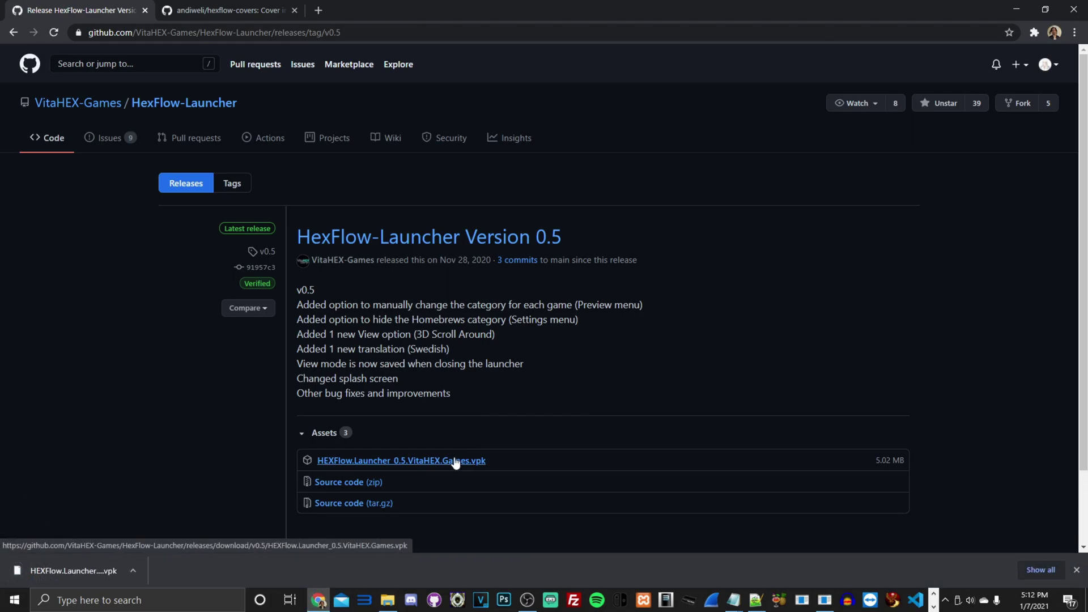
# Review the hexflow-covers README and download hexflow-covers-final-20201114.zip from that repository's latest release
pyautogui.click(192, 5)
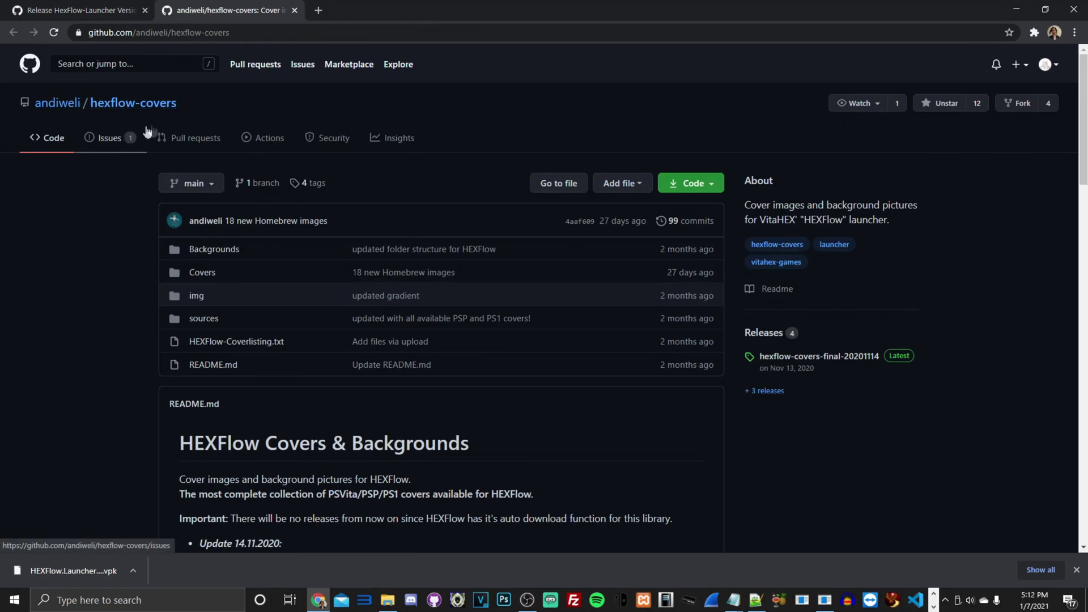
pyautogui.scroll(-2, 189, 119)
pyautogui.scroll(-10, 508, 196)
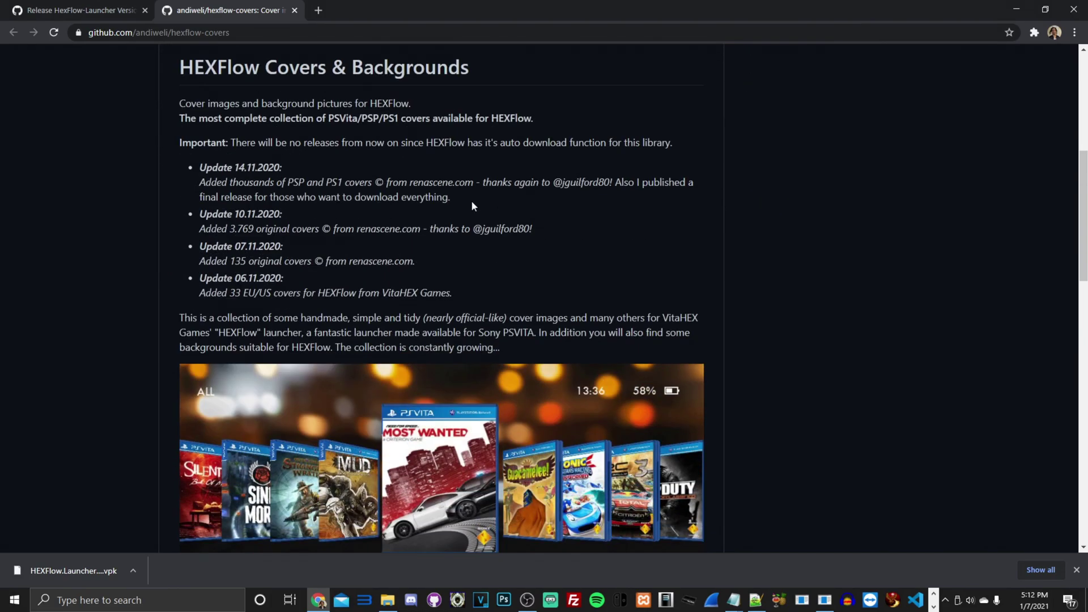
pyautogui.scroll(4, 465, 199)
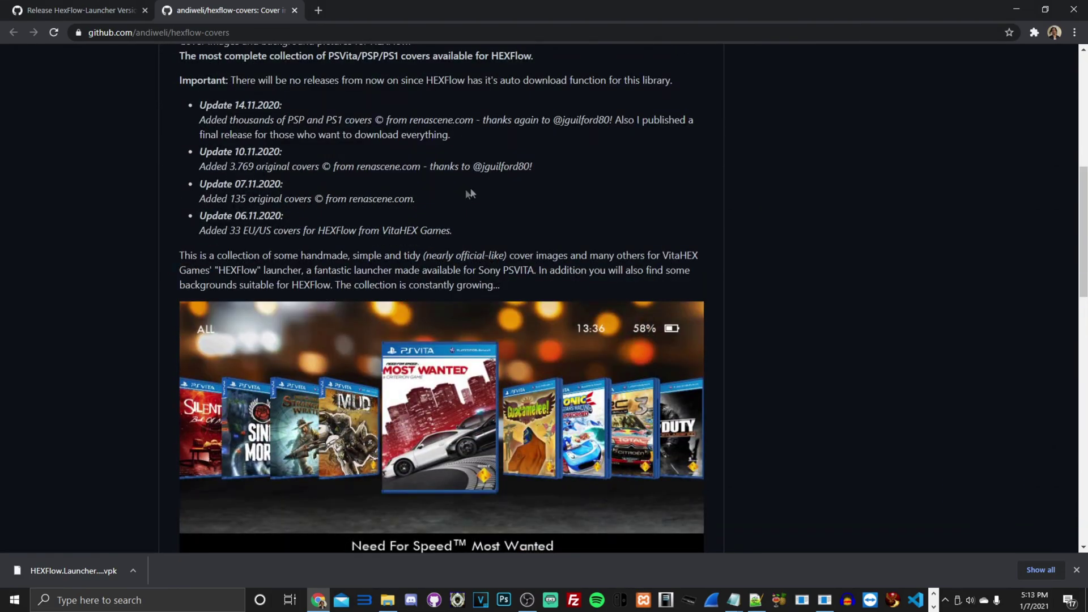
pyautogui.scroll(8, 466, 195)
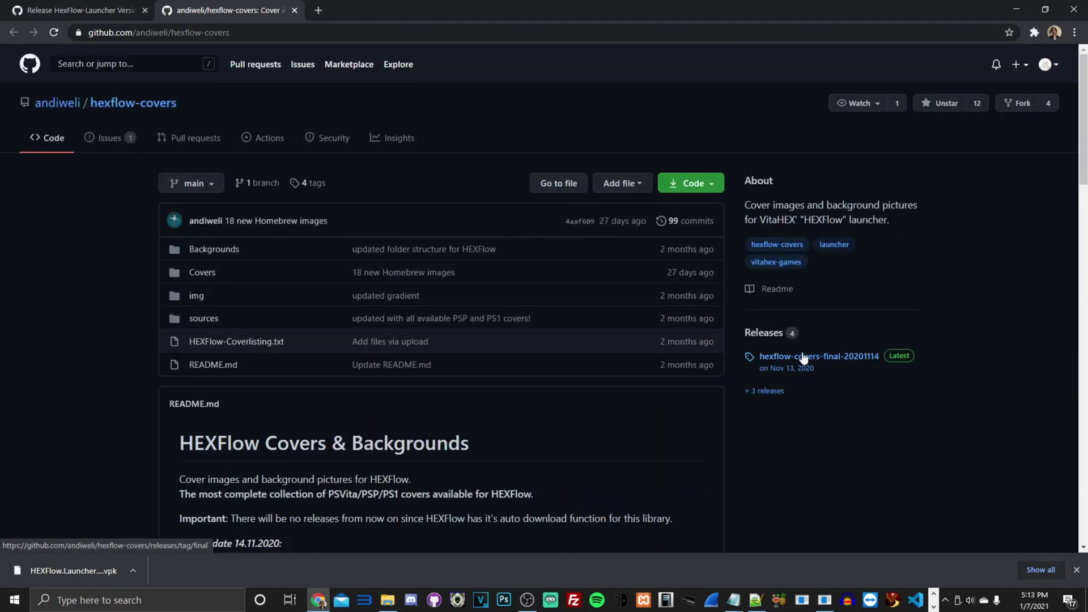
pyautogui.click(775, 359)
pyautogui.click(421, 402)
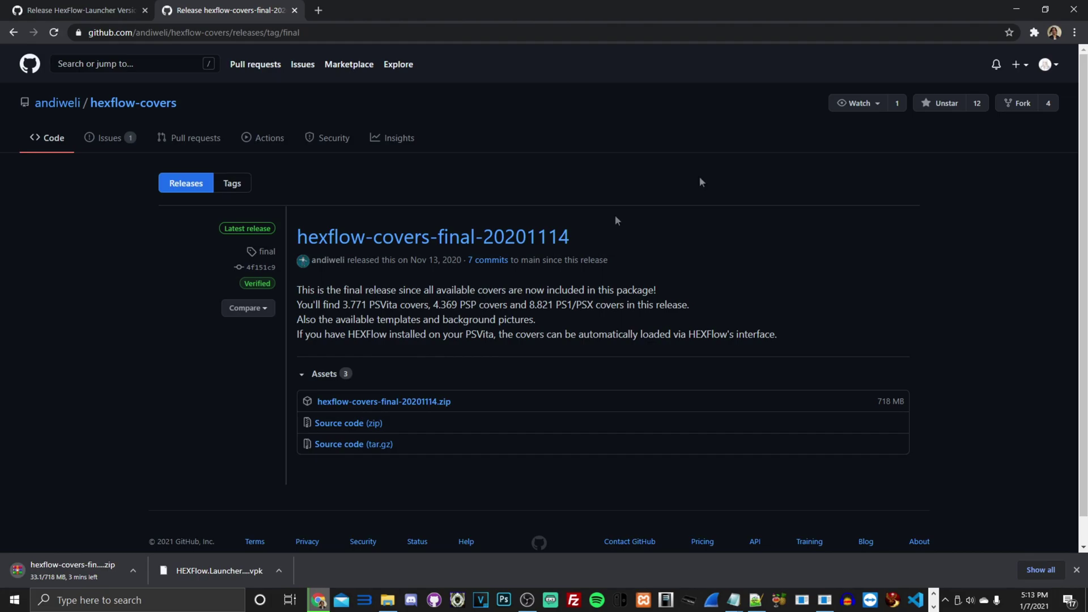
# Move hexflow-covers-final-20201114 (1).zip and HEXFlow.Launcher_0.5.VitaHEX.Games.vpk from Downloads to the desktop, replacing the VPK already there
pyautogui.click(1010, 7)
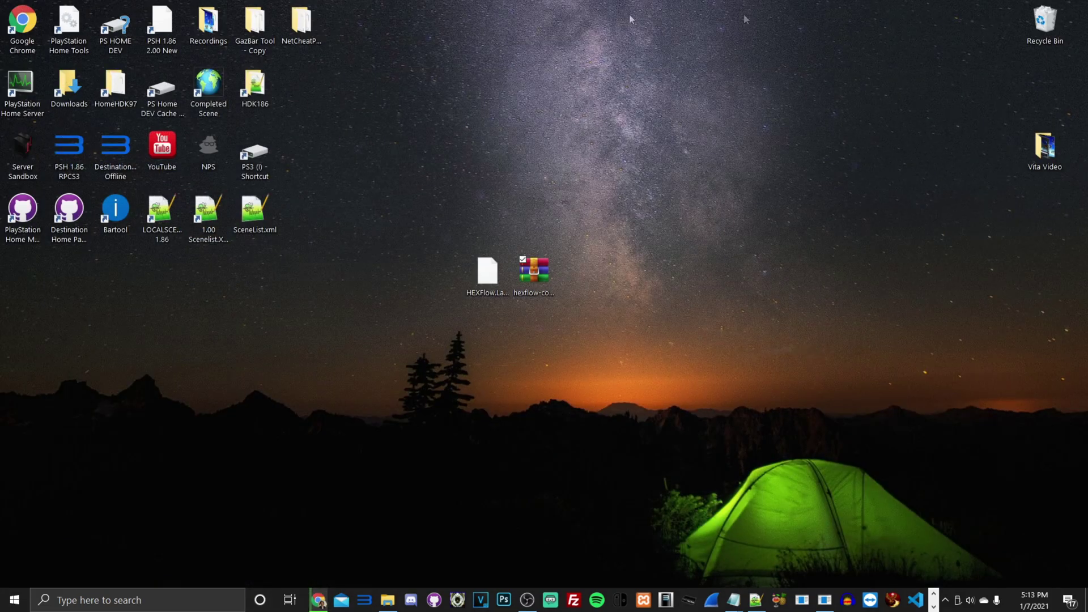
pyautogui.doubleClick(69, 87)
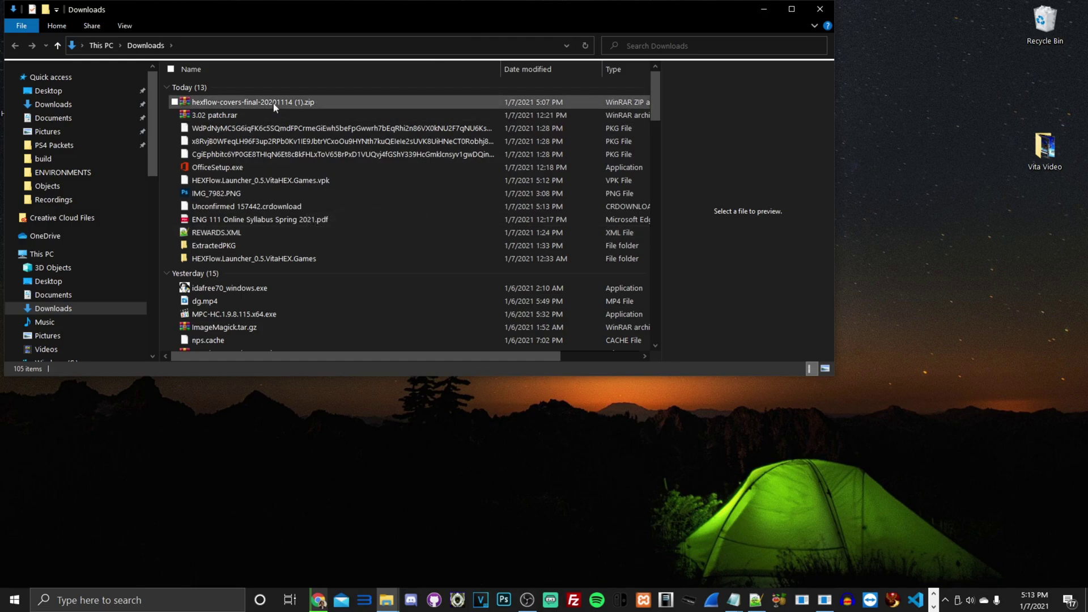
pyautogui.click(243, 102)
pyautogui.moveTo(240, 102); pyautogui.dragTo(936, 266)
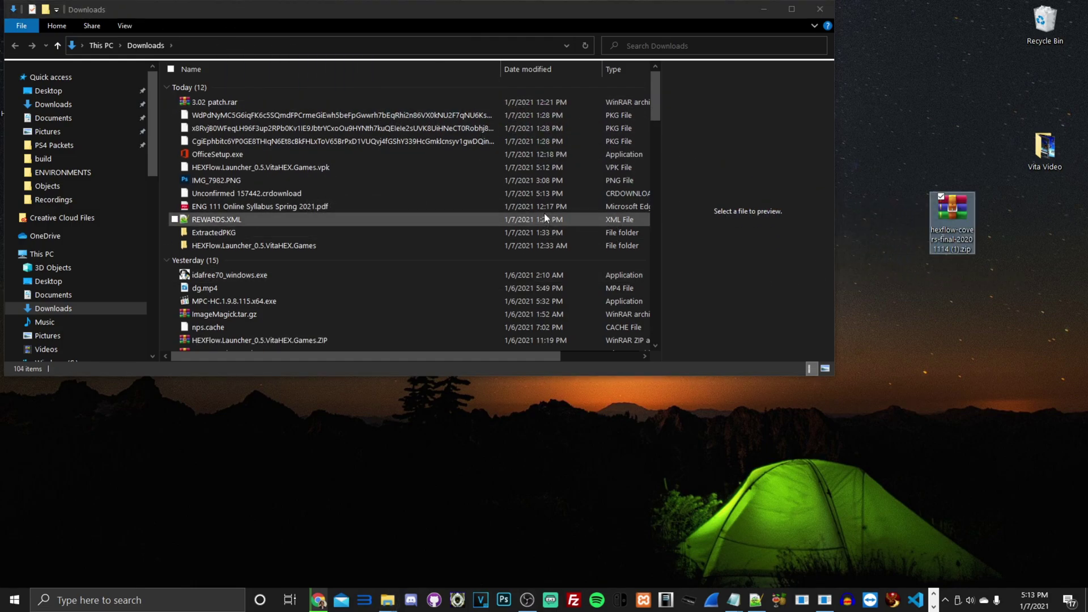
pyautogui.moveTo(390, 165); pyautogui.dragTo(642, 384)
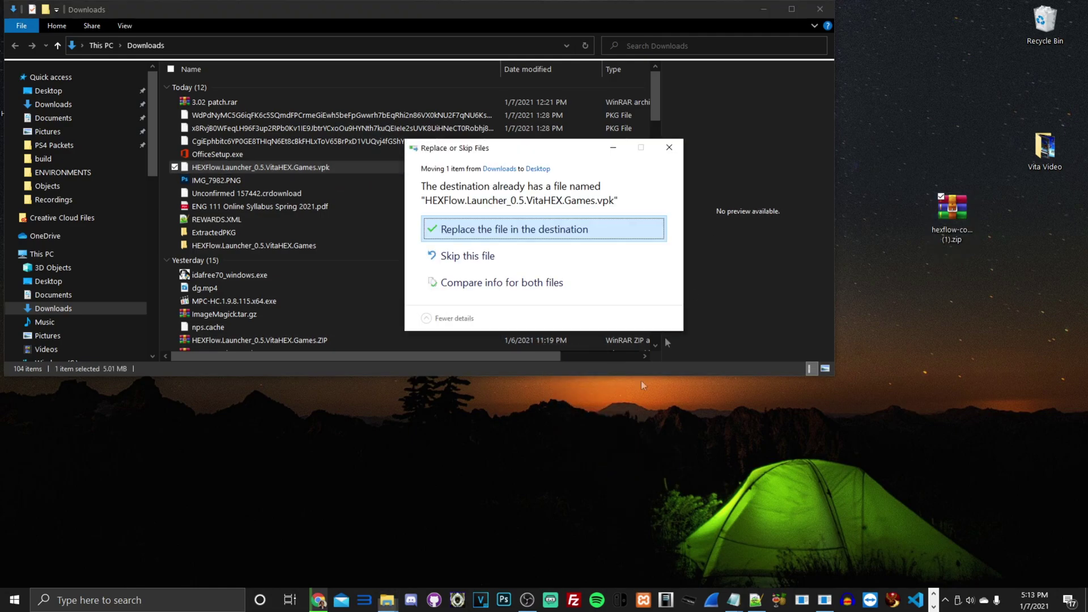
pyautogui.click(603, 238)
# Delete the older hexflow-covers-final-20201114.zip from the desktop and place the HEXFlow VPK and hexflow-covers-final-20201114 (1).zip side by side
pyautogui.press('super+d')
pyautogui.moveTo(626, 403); pyautogui.dragTo(441, 275)
pyautogui.moveTo(534, 272); pyautogui.dragTo(1019, 340)
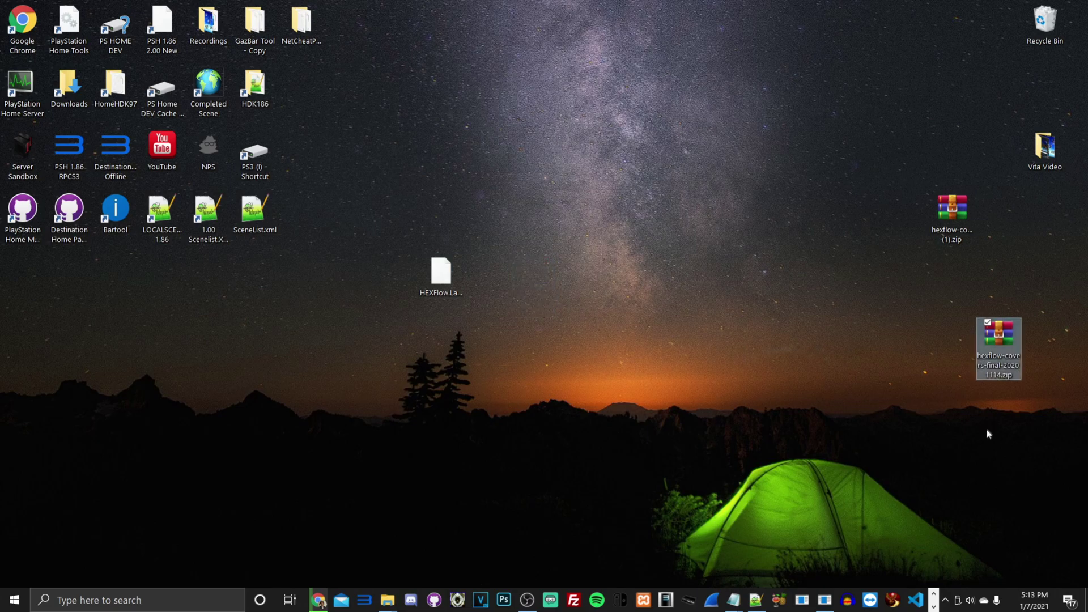
pyautogui.press('Delete')
pyautogui.moveTo(952, 214); pyautogui.dragTo(479, 272)
pyautogui.click(426, 263)
pyautogui.click(454, 345)
pyautogui.click(457, 304)
pyautogui.click(487, 290)
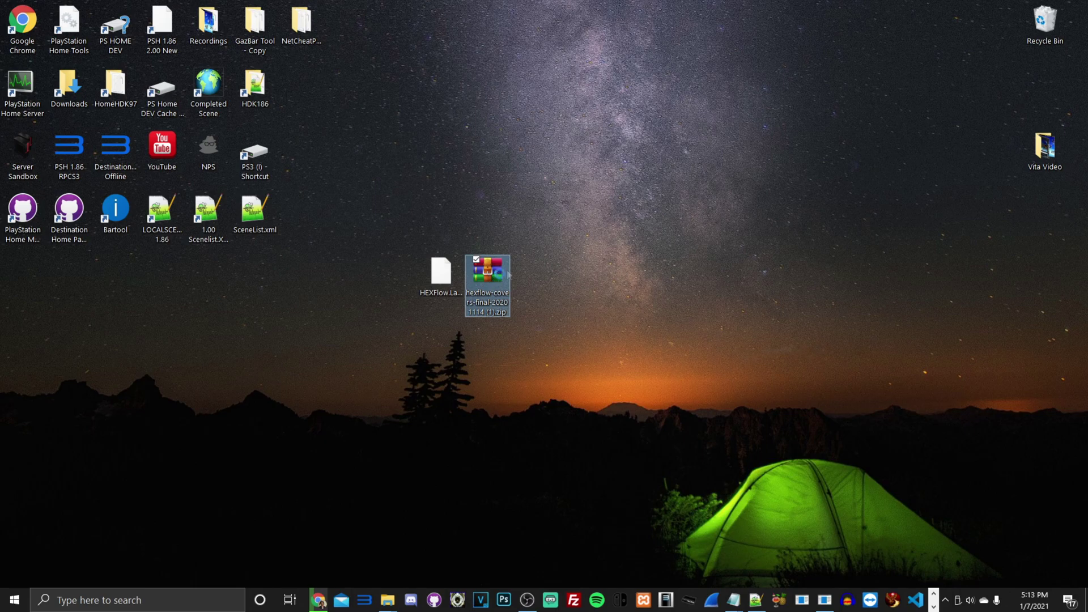
# Extract hexflow-covers-final-20201114 (1).zip into its own desktop folder and place that folder near the archive
pyautogui.rightClick(492, 280)
pyautogui.click(542, 321)
pyautogui.press('Return')
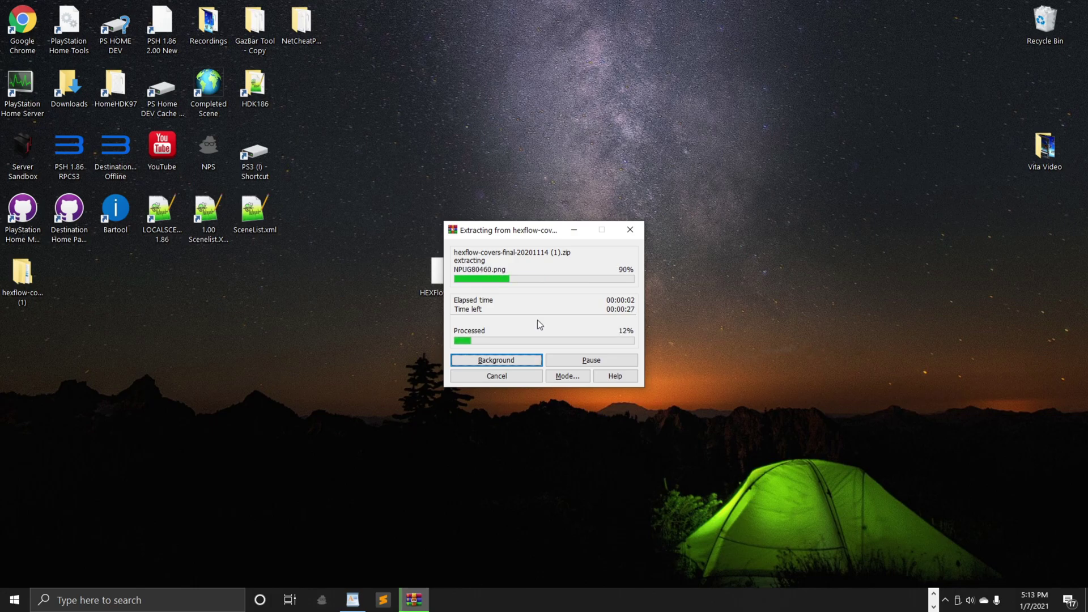
pyautogui.moveTo(33, 283); pyautogui.dragTo(351, 345)
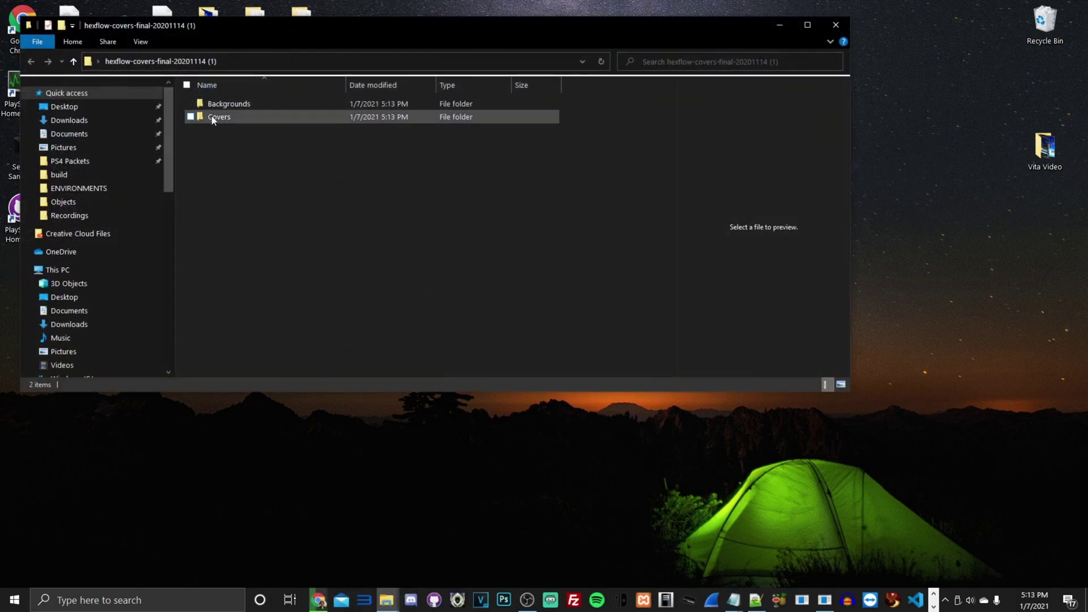
# Preview the five background images in the extracted package's Backgrounds folder
pyautogui.doubleClick(228, 104)
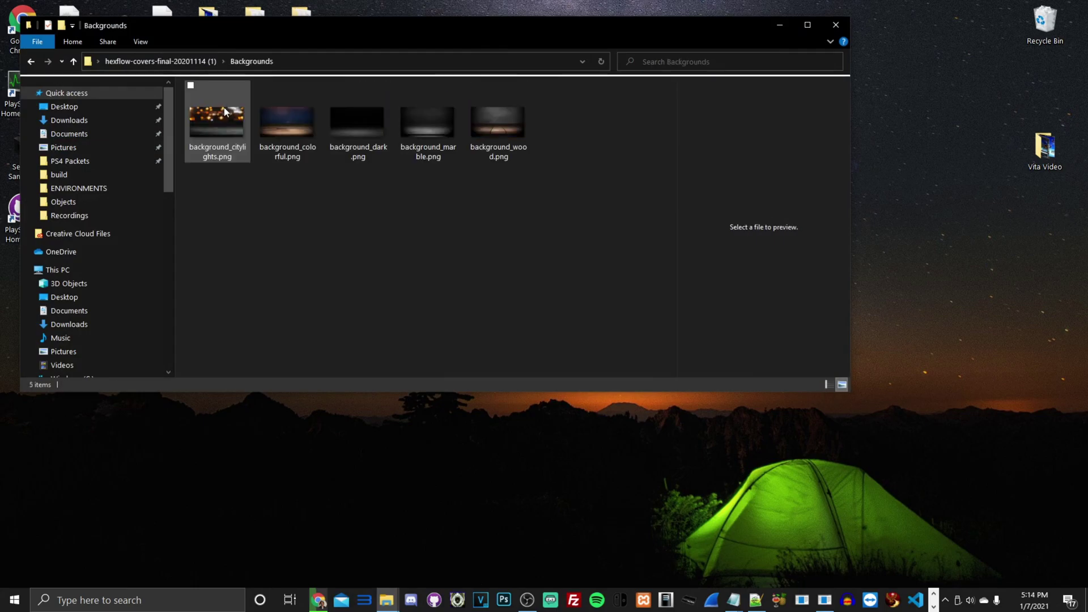
pyautogui.click(227, 119)
pyautogui.click(290, 128)
pyautogui.click(372, 130)
pyautogui.click(423, 141)
pyautogui.click(486, 139)
pyautogui.moveTo(562, 170); pyautogui.dragTo(187, 80)
pyautogui.click(213, 120)
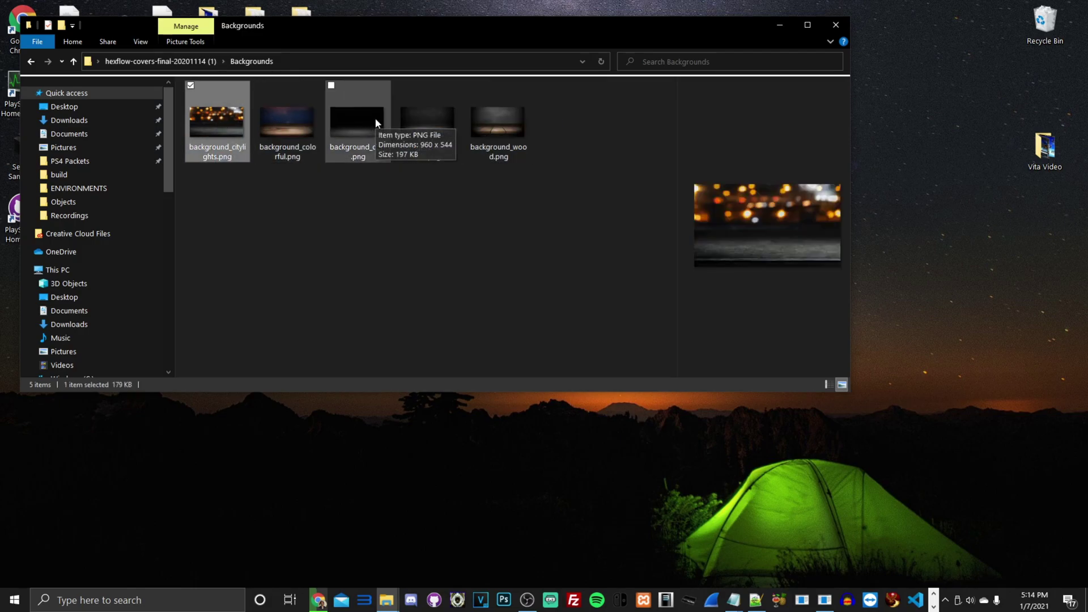
pyautogui.click(182, 61)
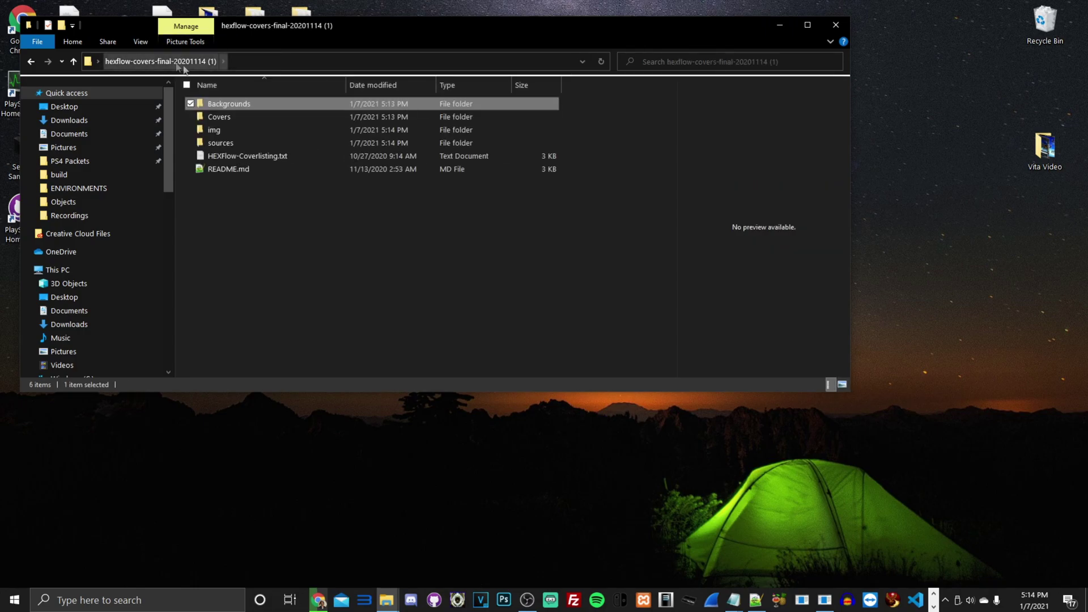
# Browse the cover images in the package's Covers/PS1 folder, checking how files such as SCES00001.png and SCAJ01001.png are named
pyautogui.doubleClick(237, 116)
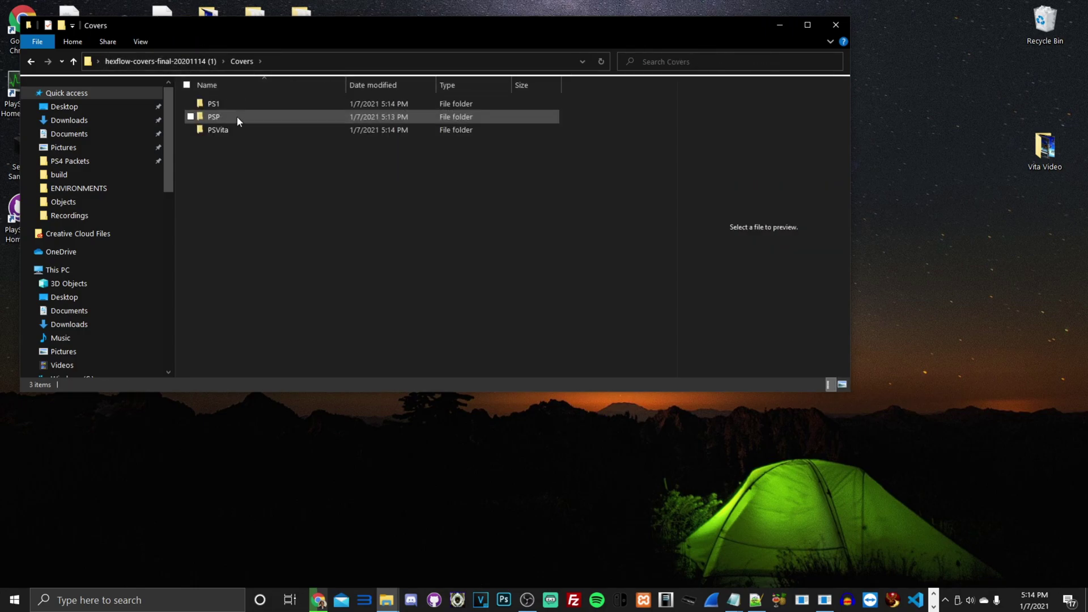
pyautogui.click(231, 103)
pyautogui.doubleClick(230, 103)
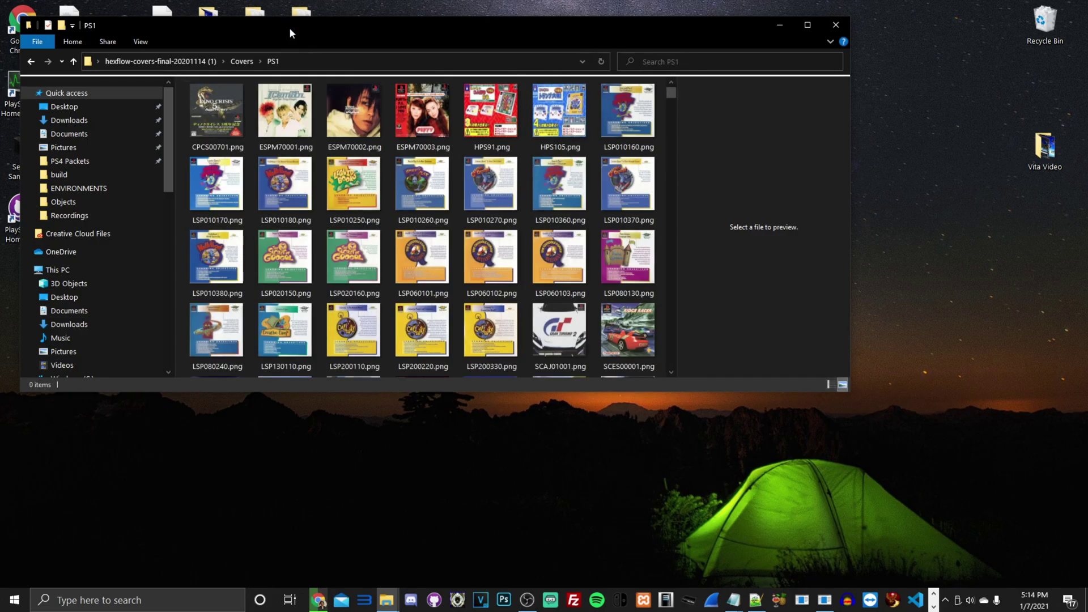
pyautogui.doubleClick(289, 27)
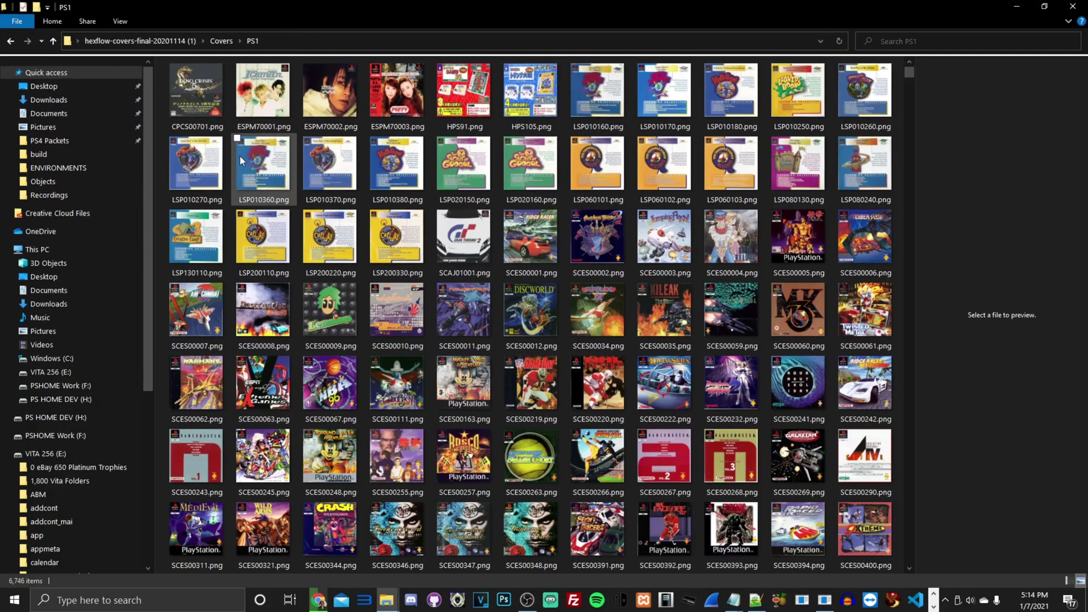
pyautogui.click(474, 267)
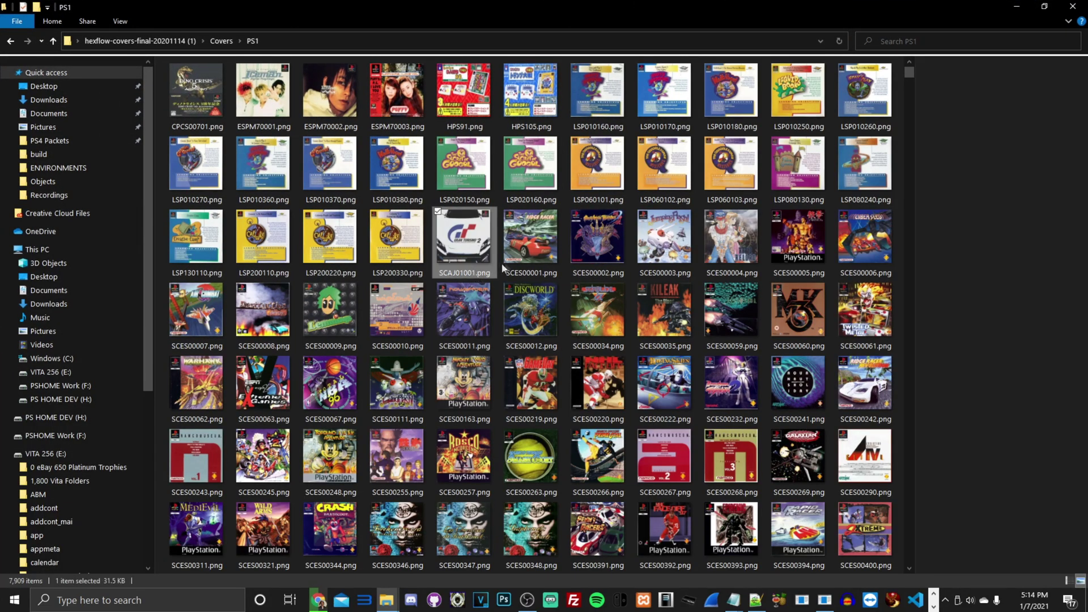
pyautogui.click(521, 260)
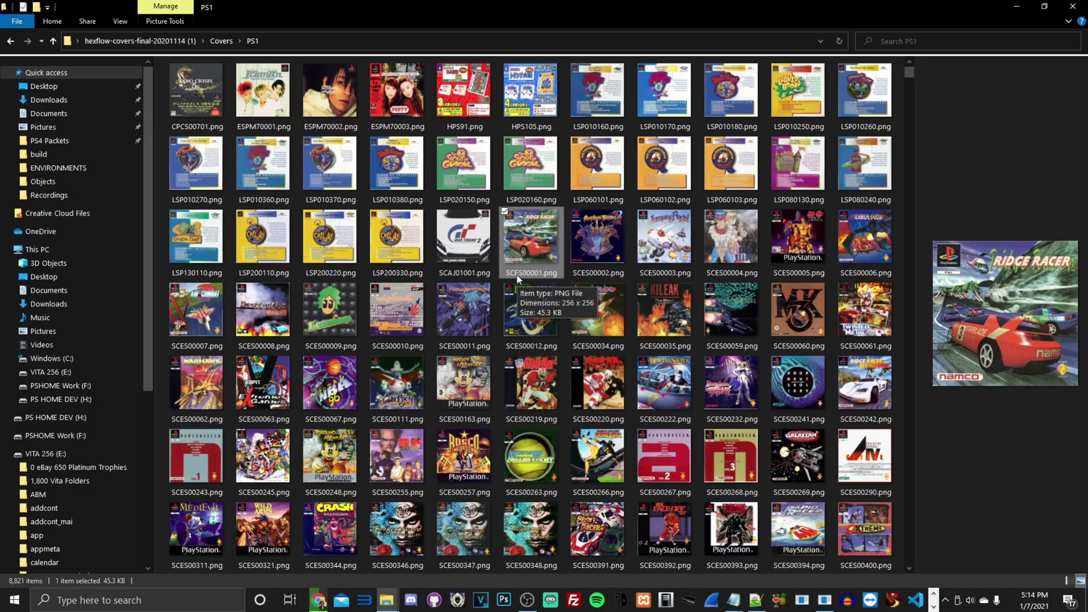
pyautogui.rightClick(518, 276)
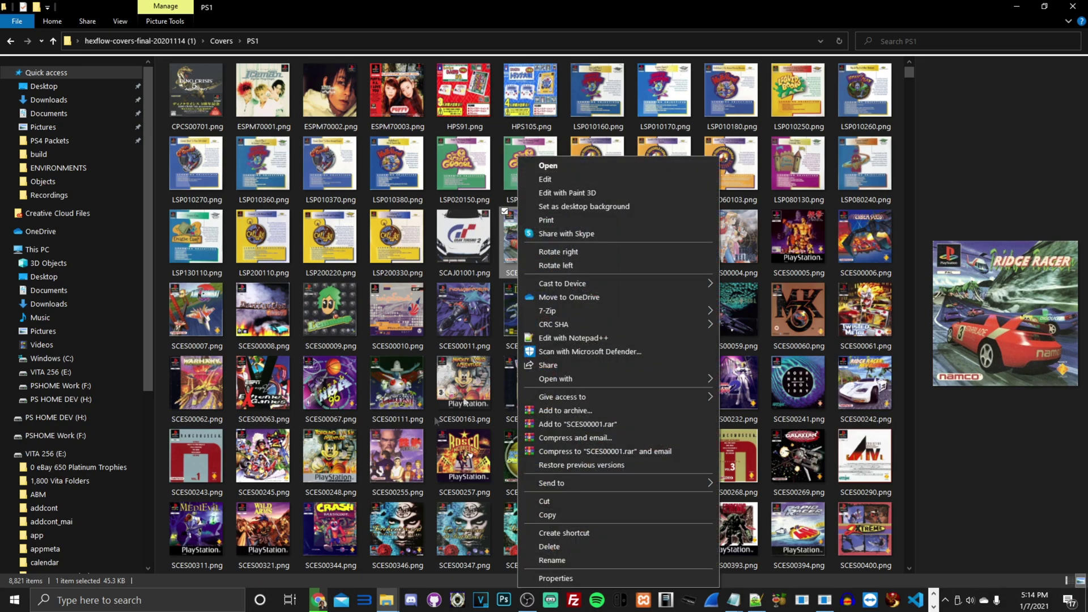
pyautogui.click(457, 275)
pyautogui.scroll(-8, 552, 264)
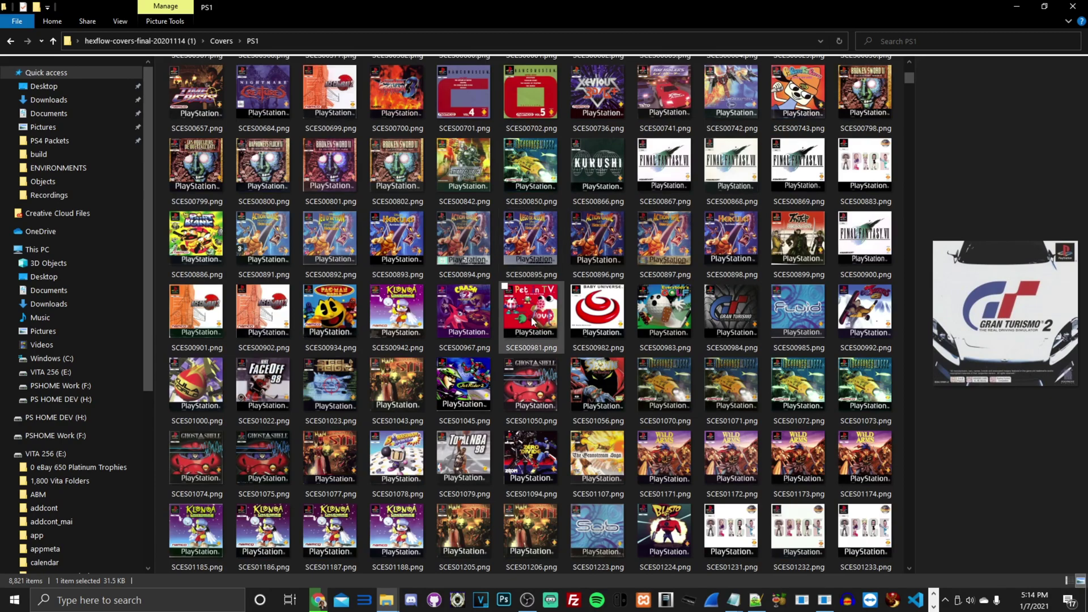
pyautogui.scroll(-5, 552, 264)
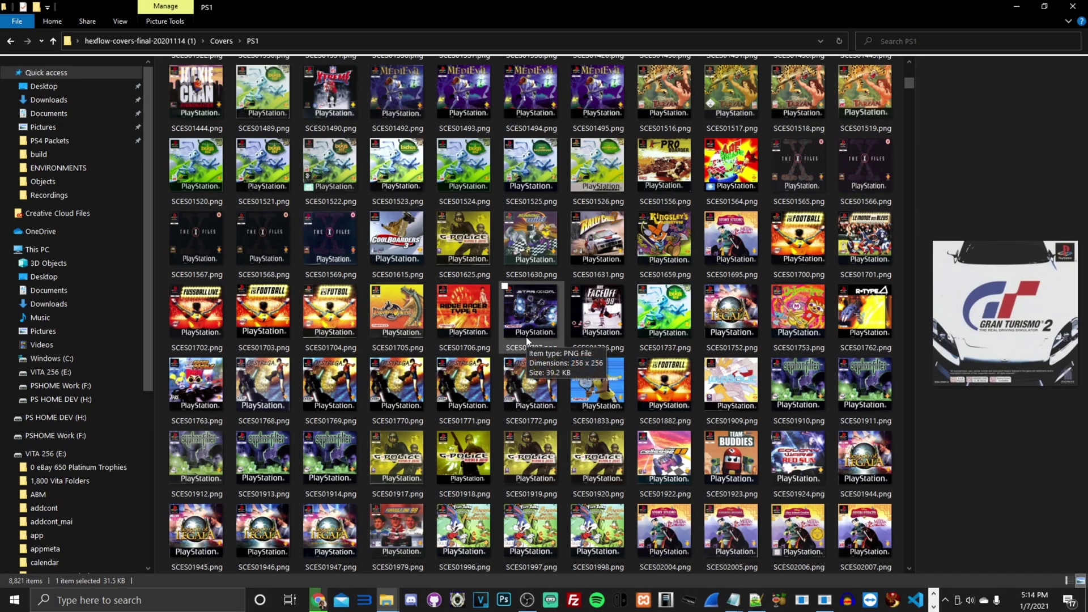
pyautogui.scroll(-5, 538, 258)
# Open the covers package's README.md and highlight the custom covers path ux0:/data/HexFlow/COVERS/PSVITA/
pyautogui.click(119, 40)
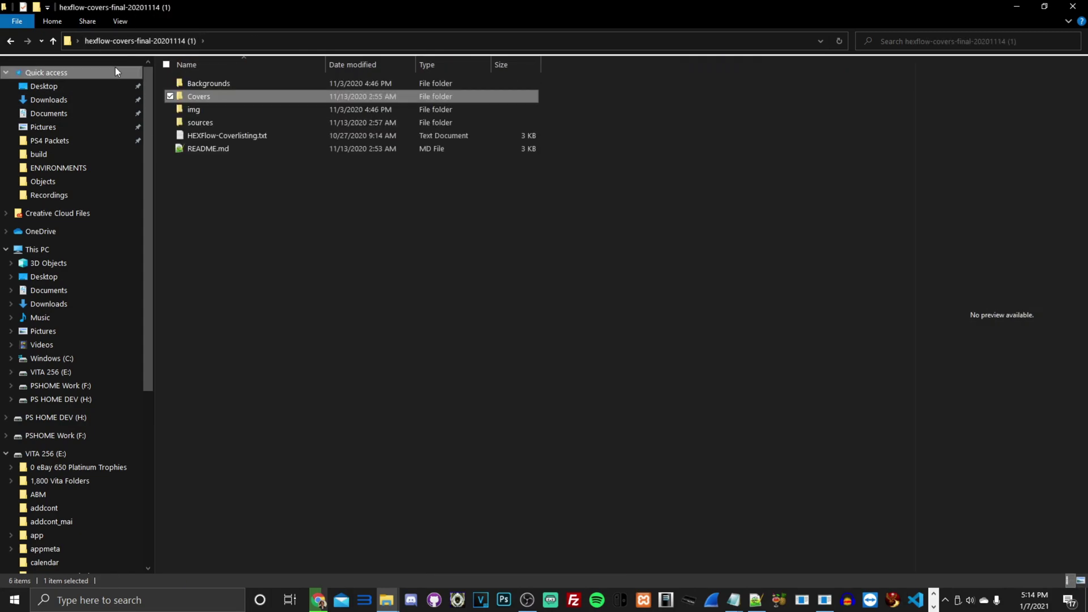
pyautogui.moveTo(413, 9); pyautogui.dragTo(936, 154)
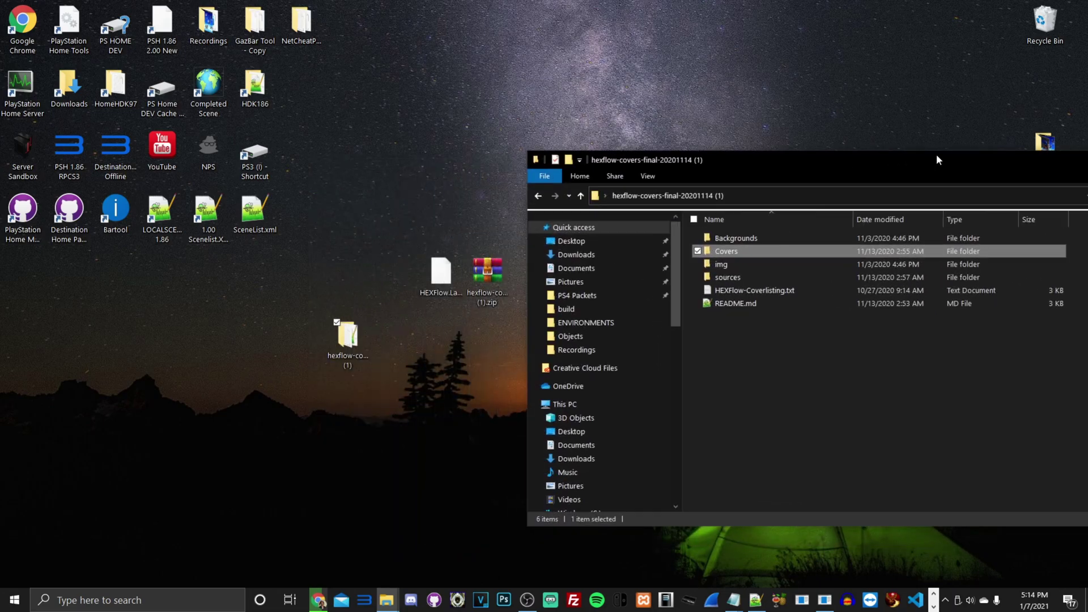
pyautogui.doubleClick(729, 161)
pyautogui.click(201, 152)
pyautogui.doubleClick(202, 152)
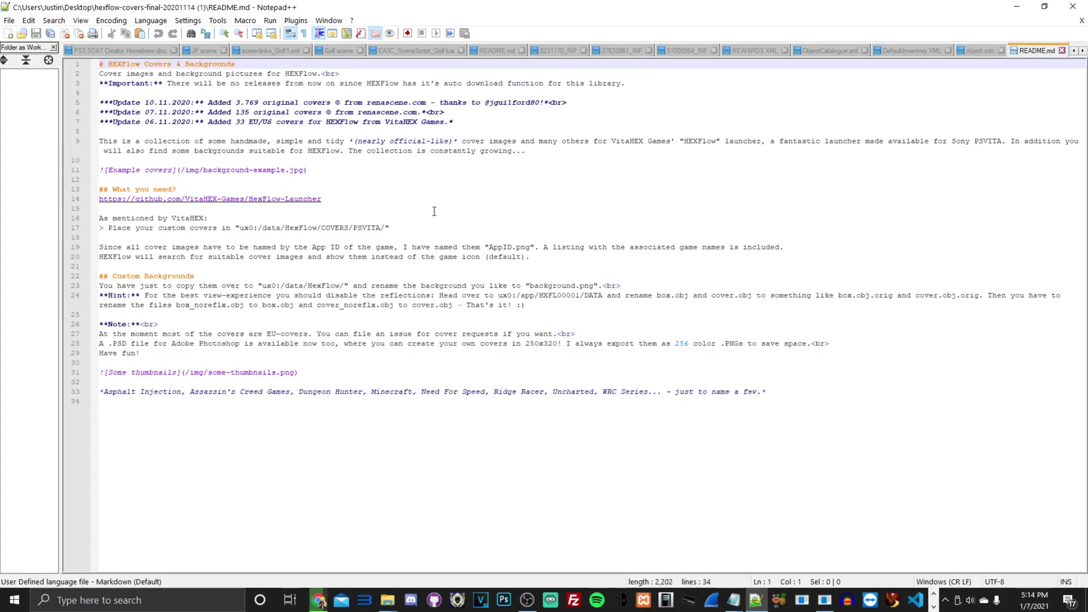
pyautogui.moveTo(383, 230); pyautogui.dragTo(240, 231)
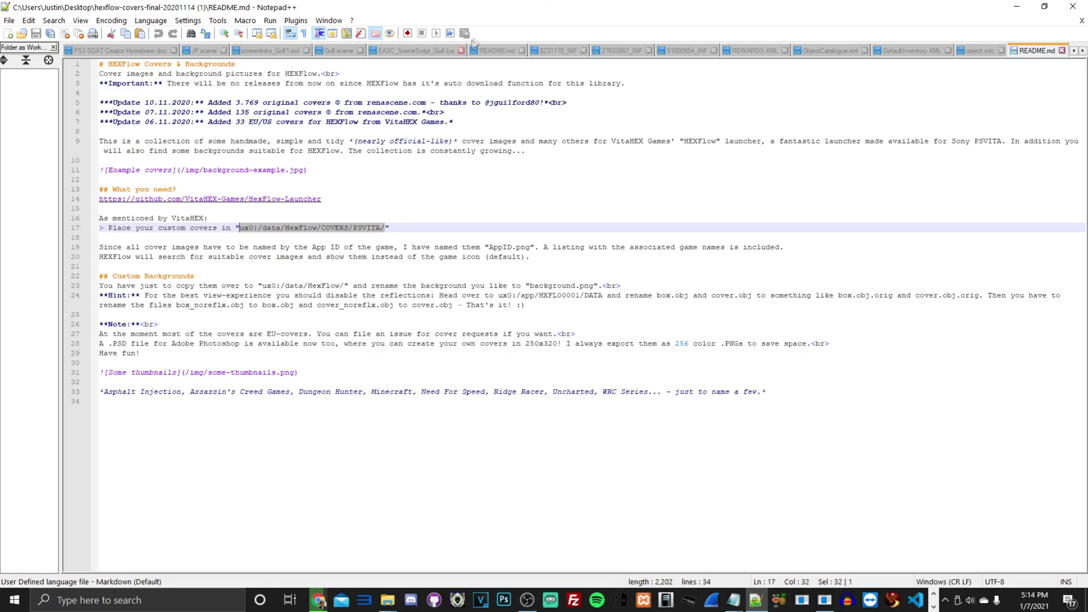
# Open the VITA 256 (E:) card and copy HEXFlow.Launcher_0.5.VitaHEX.Games.vpk from the desktop to its root
pyautogui.moveTo(463, 5); pyautogui.dragTo(1087, 40)
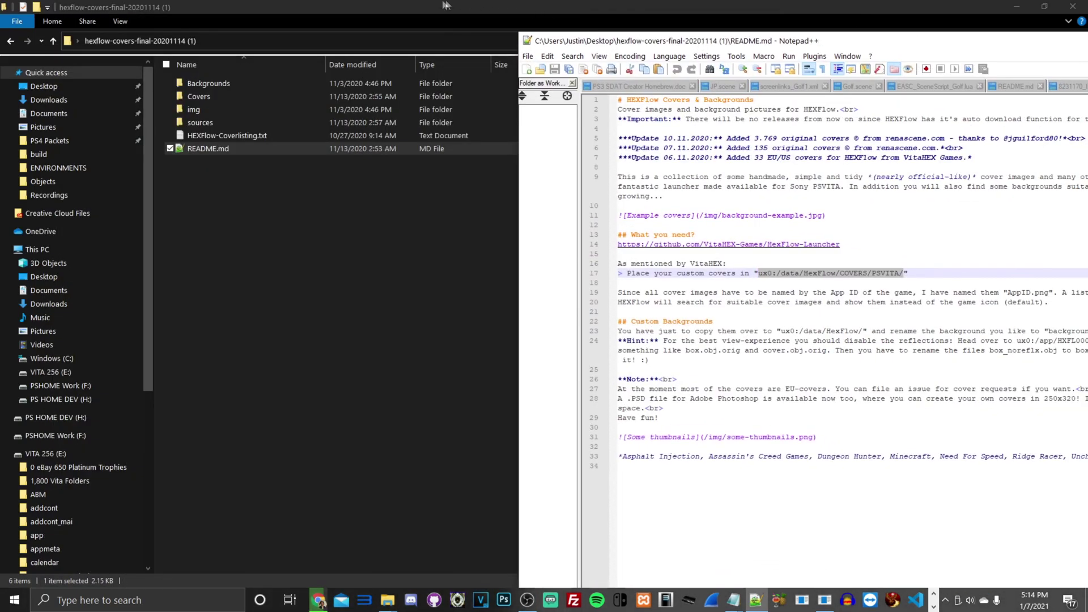
pyautogui.doubleClick(434, 5)
pyautogui.click(1007, 6)
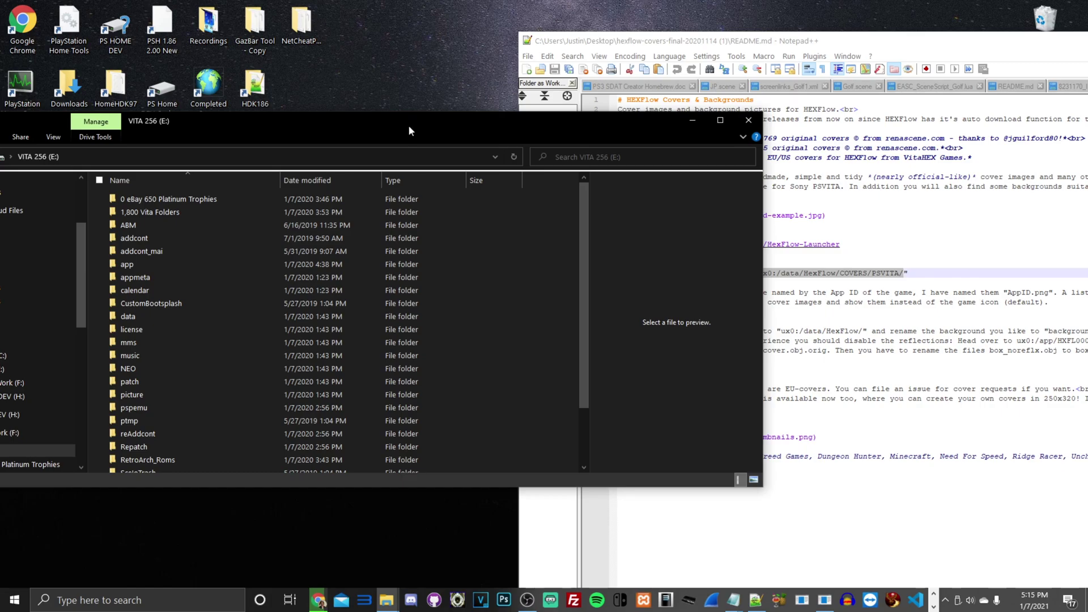
pyautogui.moveTo(410, 130); pyautogui.dragTo(838, 138)
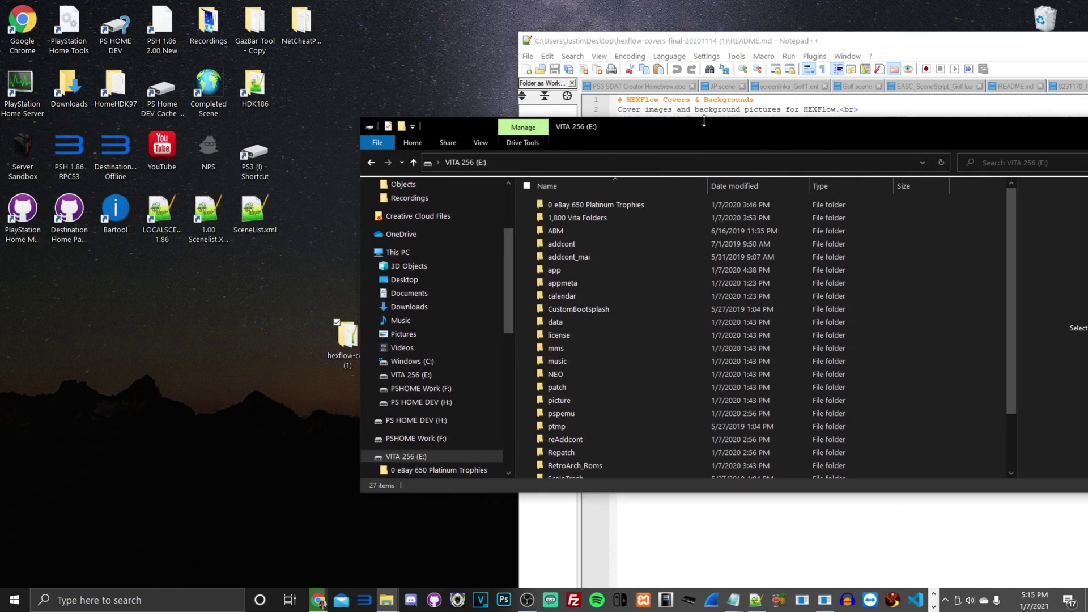
pyautogui.moveTo(675, 134); pyautogui.dragTo(787, 134)
pyautogui.click(439, 266)
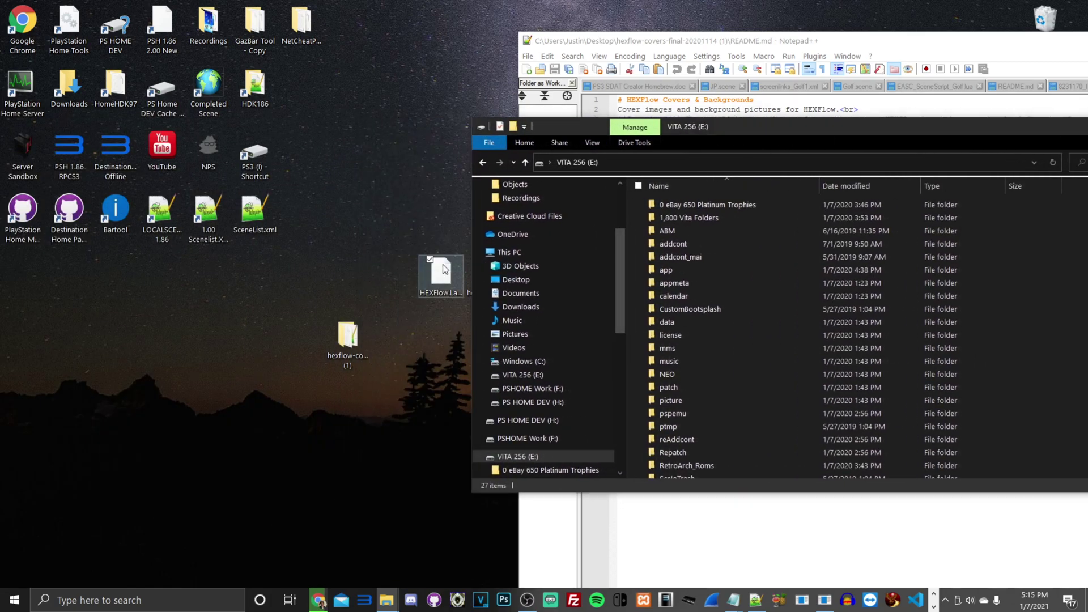
pyautogui.moveTo(439, 266); pyautogui.dragTo(1009, 245)
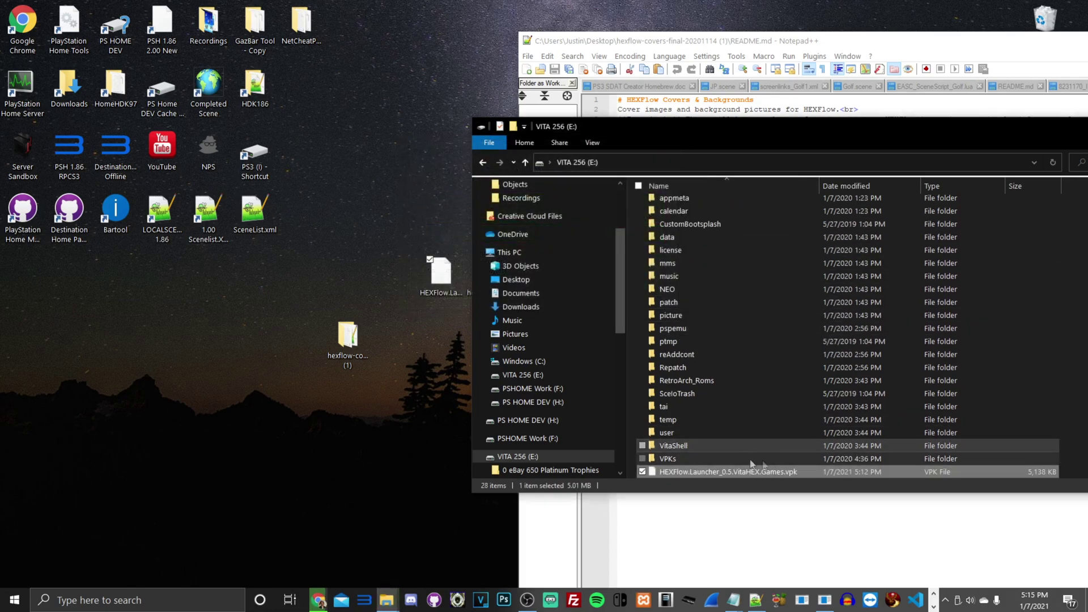
pyautogui.moveTo(661, 118); pyautogui.dragTo(661, 0)
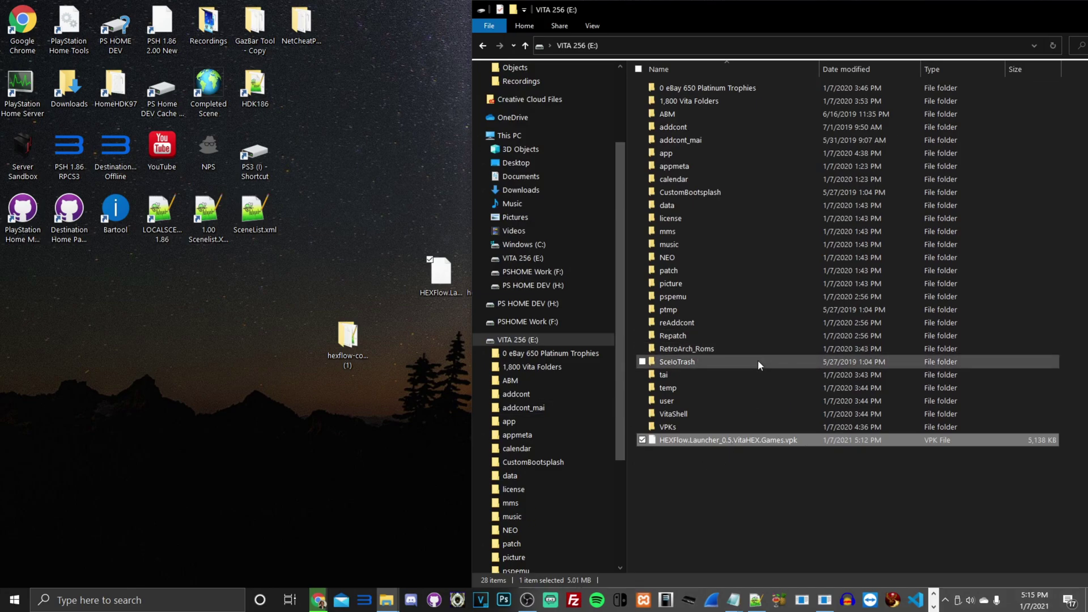
# Open the data folder on VITA 256 (E:) and arrange it side by side with the covers README
pyautogui.doubleClick(709, 206)
pyautogui.moveTo(803, 12); pyautogui.dragTo(1, 113)
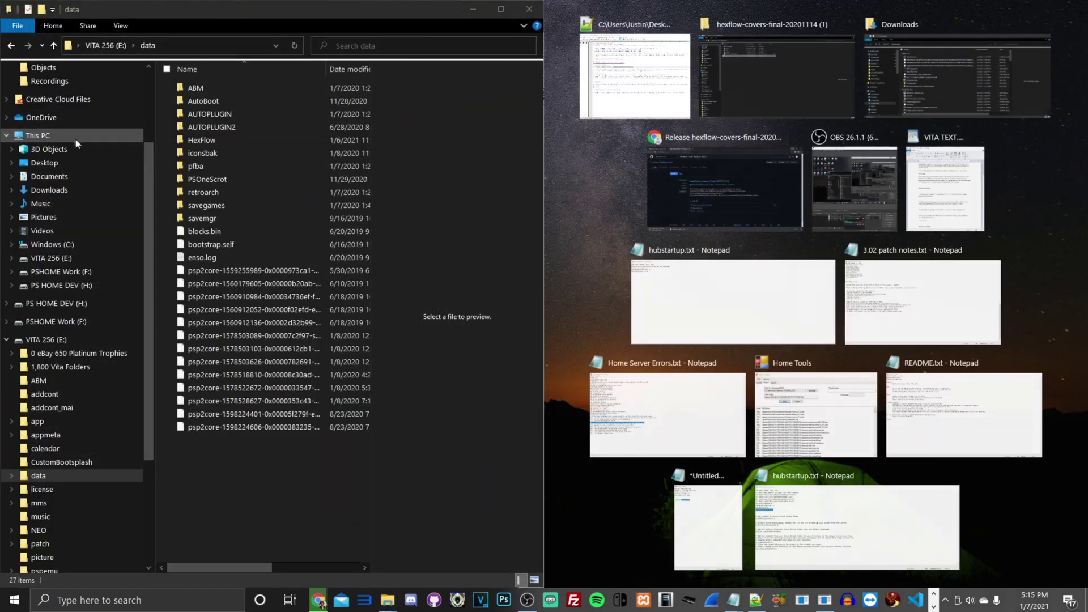
pyautogui.click(634, 77)
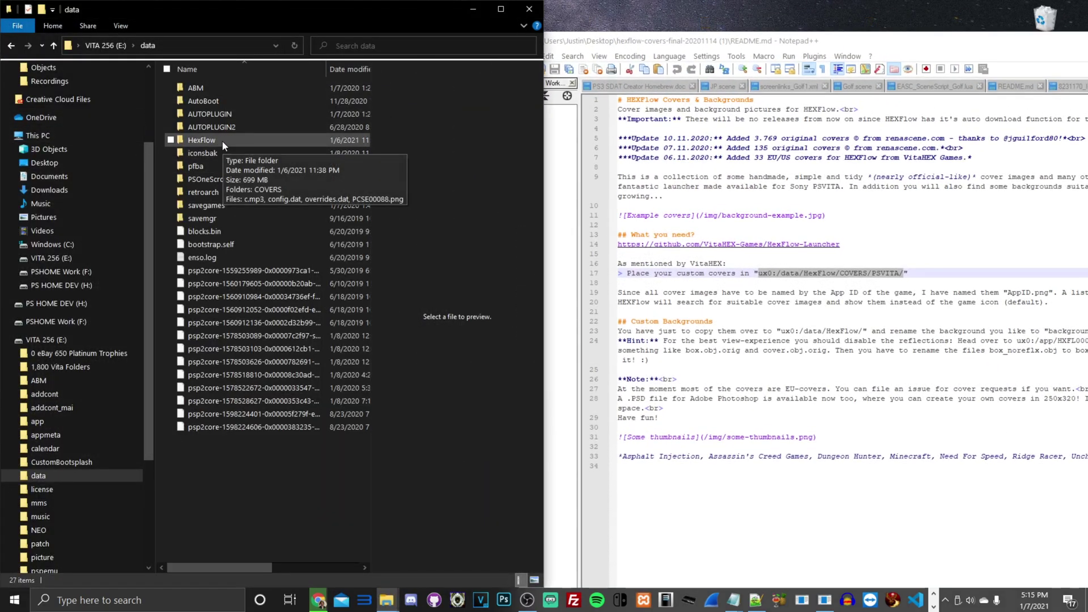
# Permanently delete the existing HexFlow folder from the card's data folder
pyautogui.click(221, 140)
pyautogui.hotkey('shift', 'Delete')
pyautogui.press('Return')
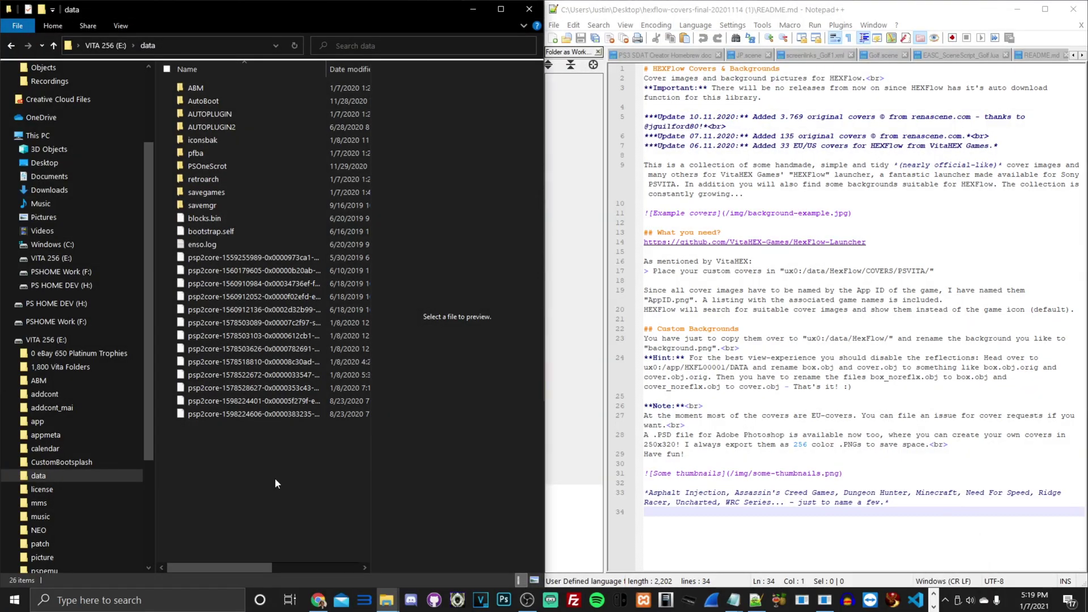
# Create a folder named HexFlow in the card's data folder, matching the path highlighted in the README
pyautogui.click(103, 45)
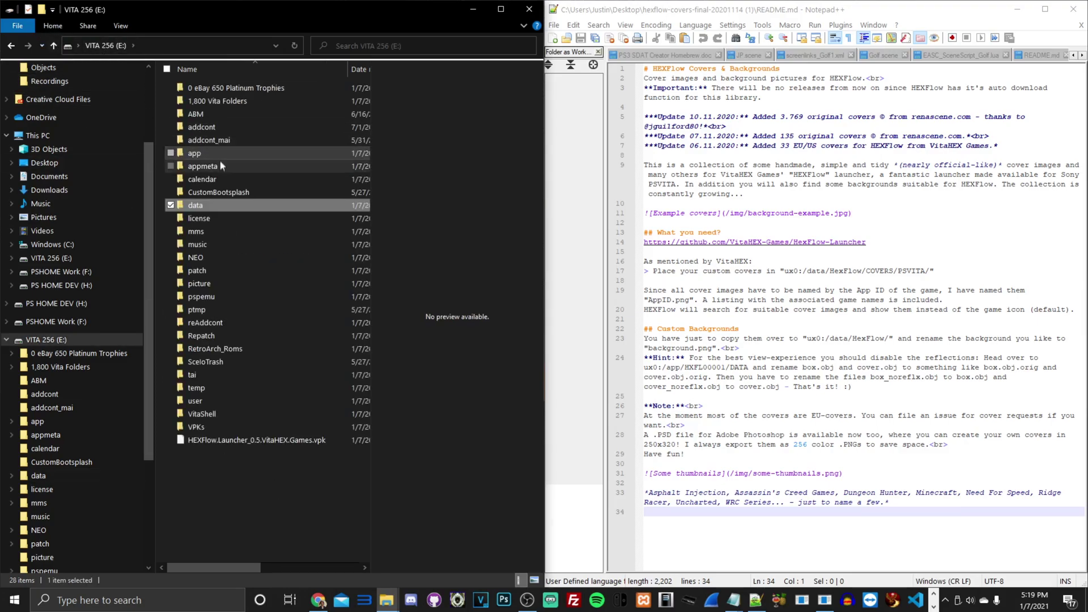
pyautogui.doubleClick(208, 208)
pyautogui.moveTo(789, 271); pyautogui.dragTo(922, 272)
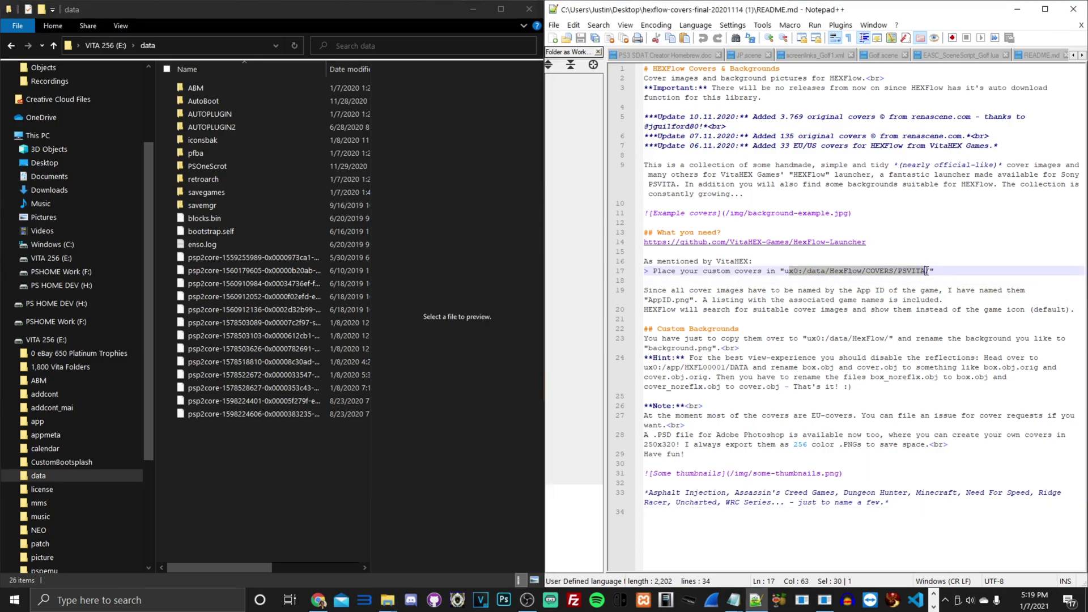
pyautogui.rightClick(215, 492)
pyautogui.moveTo(264, 468)
pyautogui.click(391, 325)
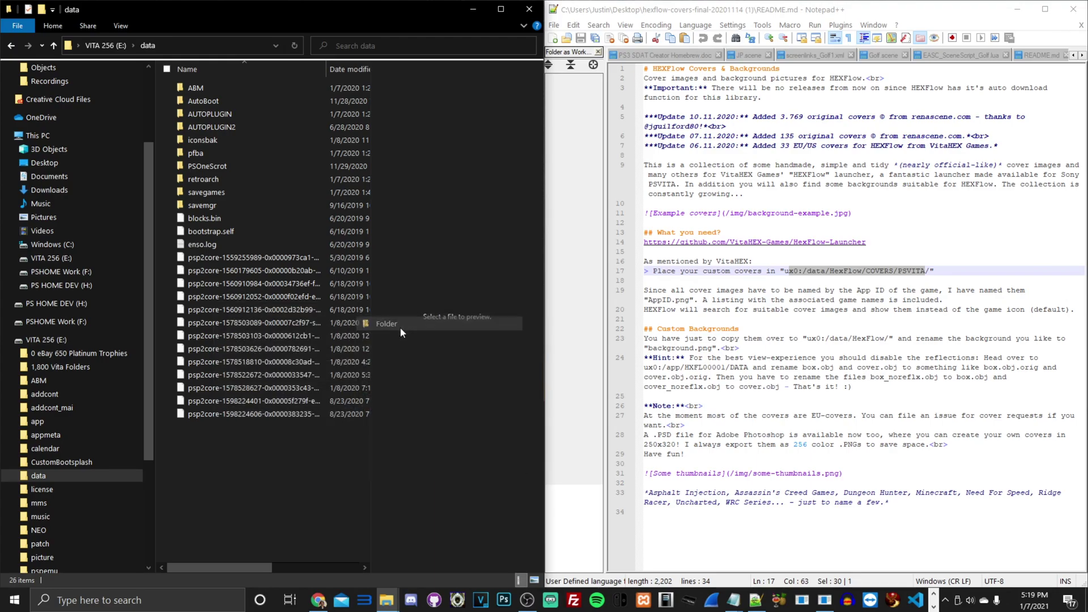
pyautogui.write('hE')
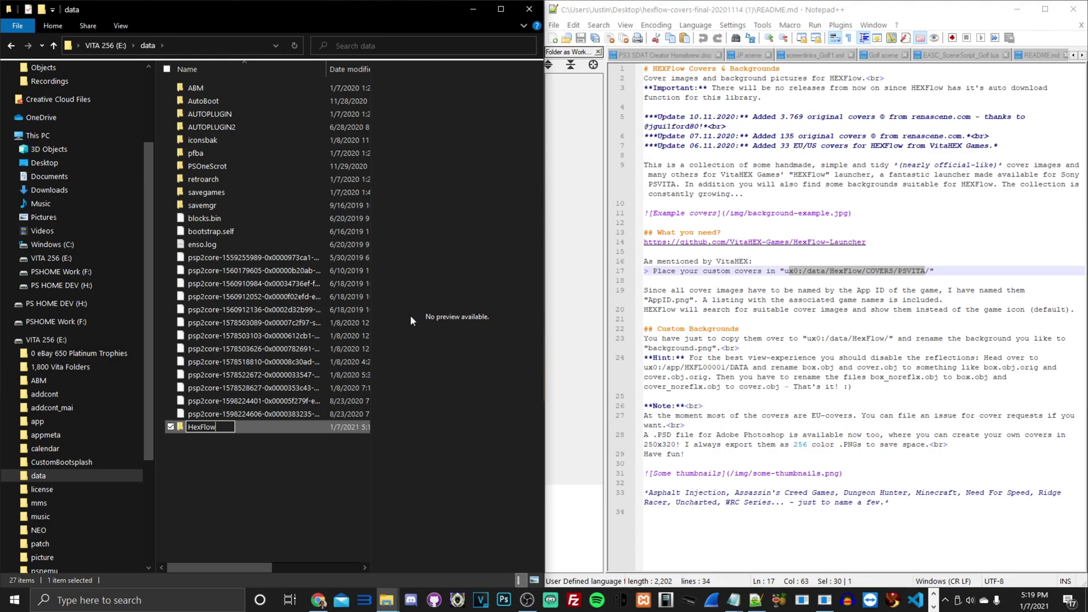
pyautogui.write('xFlow')
pyautogui.press('Return')
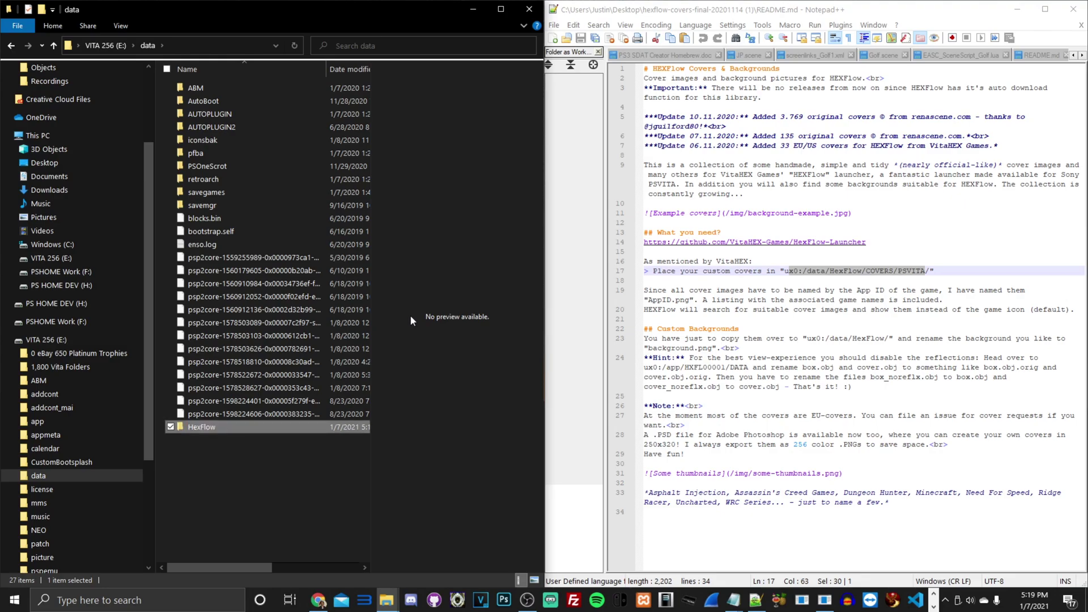
# Open the HexFlow folder and create a COVERS folder inside it
pyautogui.doubleClick(249, 427)
pyautogui.rightClick(261, 128)
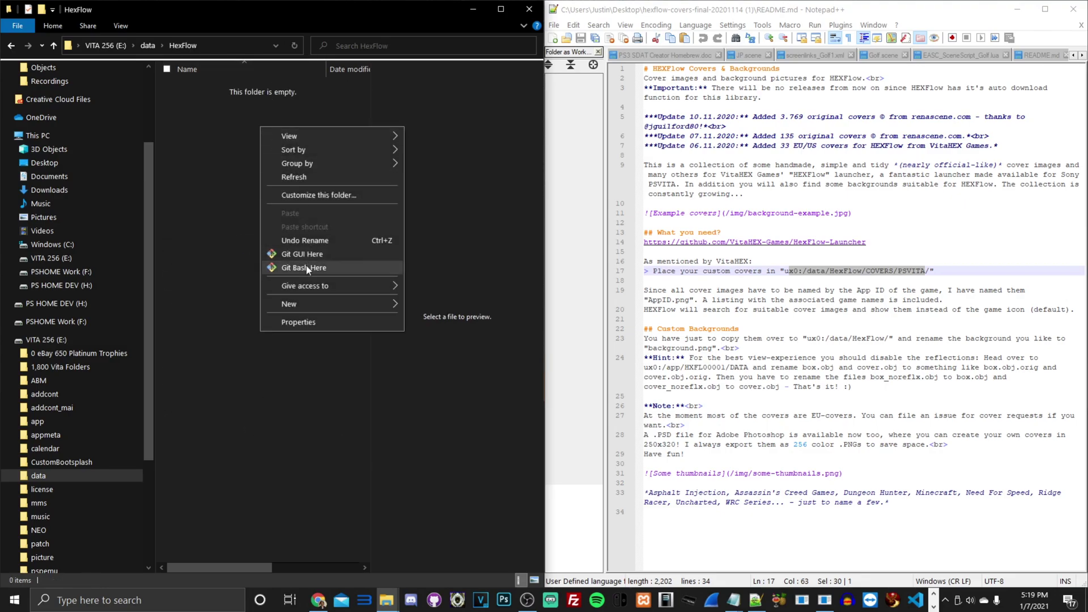
pyautogui.moveTo(366, 303)
pyautogui.click(440, 301)
pyautogui.write('c')
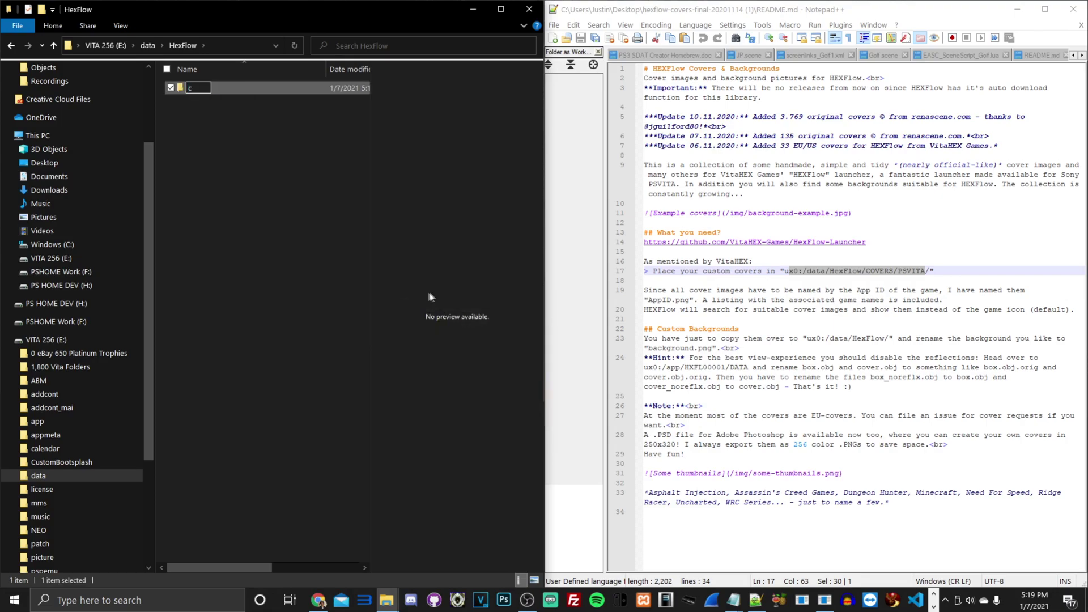
pyautogui.write('OBVER')
pyautogui.press('Return')
# Open the COVERS folder and create a PSVITA folder inside it
pyautogui.doubleClick(212, 82)
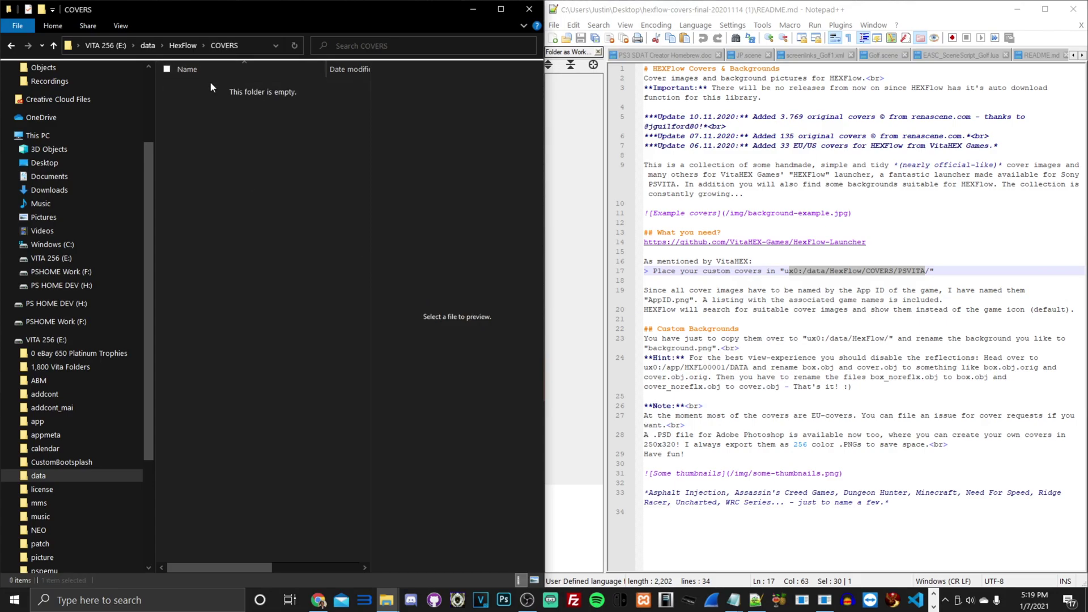
pyautogui.rightClick(239, 151)
pyautogui.moveTo(363, 328)
pyautogui.click(406, 328)
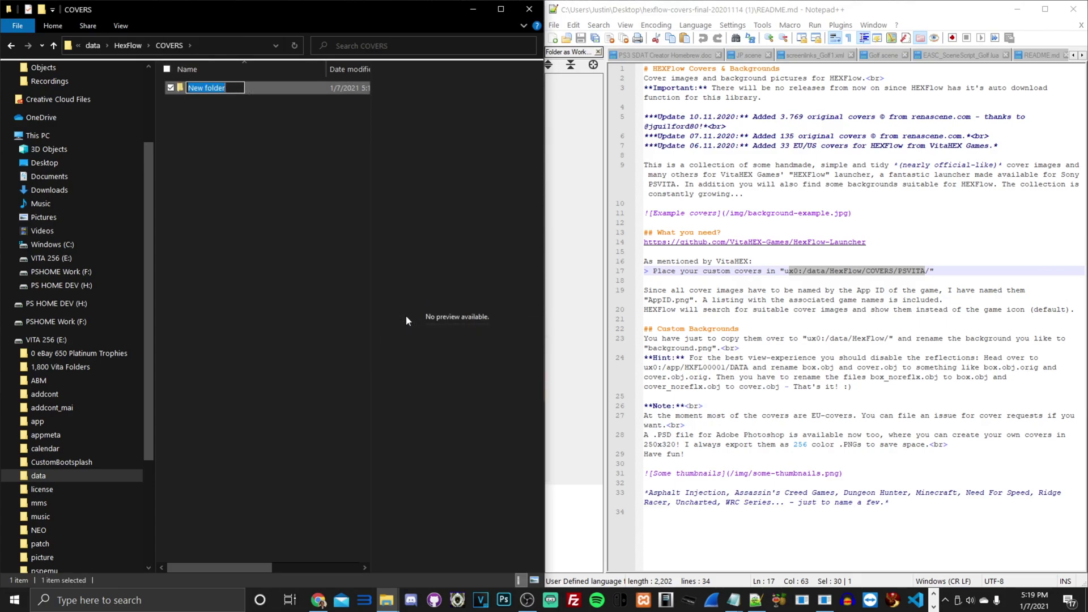
pyautogui.write('PSVITA')
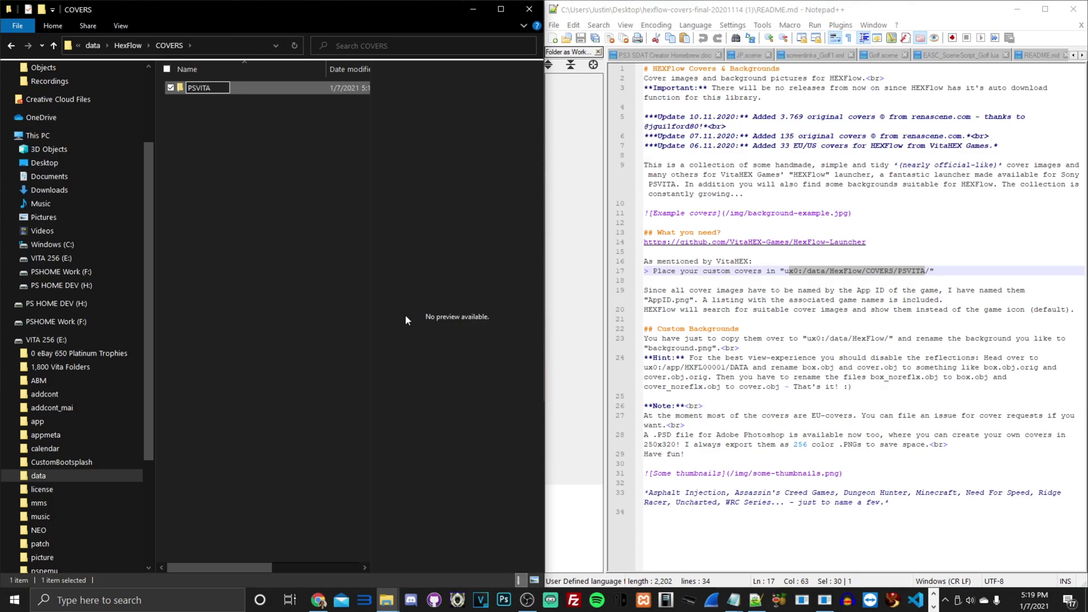
pyautogui.press('Return')
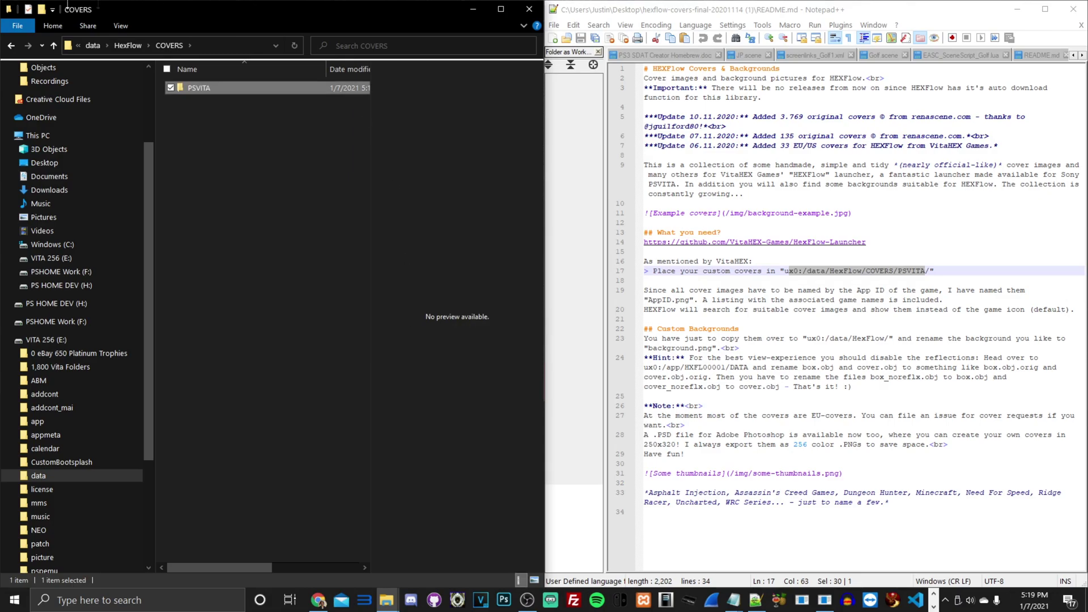
# Arrange the card's COVERS folder side by side with the extracted hexflow-covers-final-20201114 (1) folder and open the package's Covers subfolder
pyautogui.moveTo(174, 5); pyautogui.dragTo(429, 72)
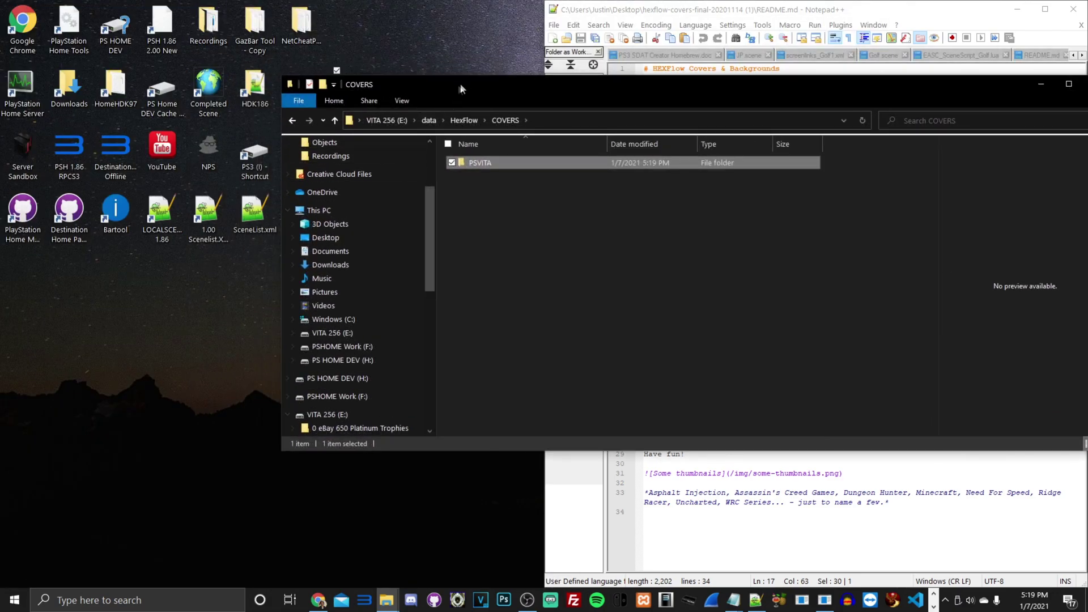
pyautogui.moveTo(460, 82); pyautogui.dragTo(161, 188)
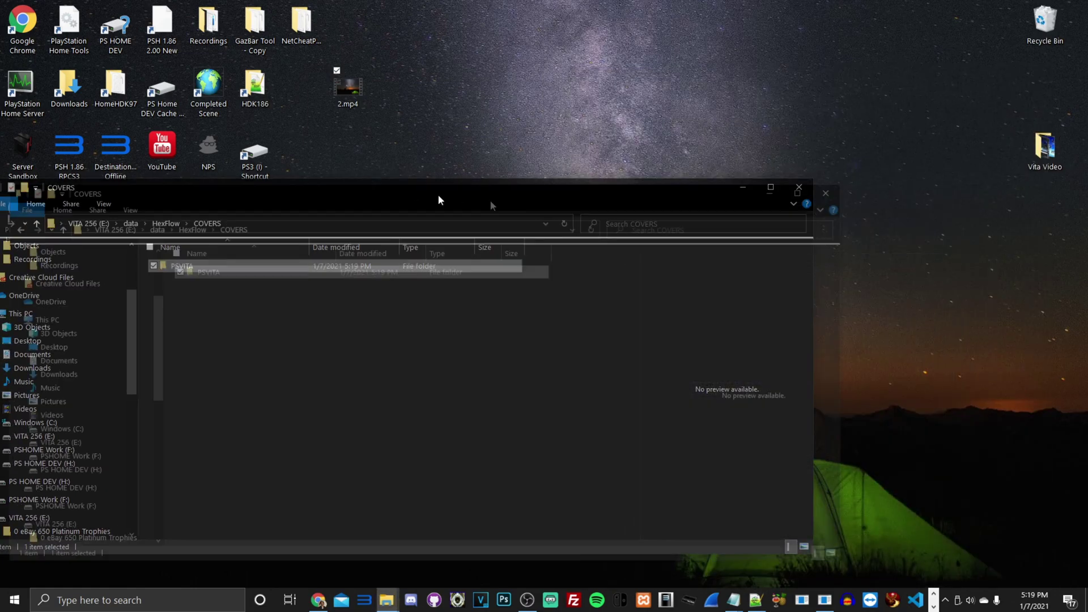
pyautogui.moveTo(440, 200); pyautogui.dragTo(1087, 204)
pyautogui.click(347, 243)
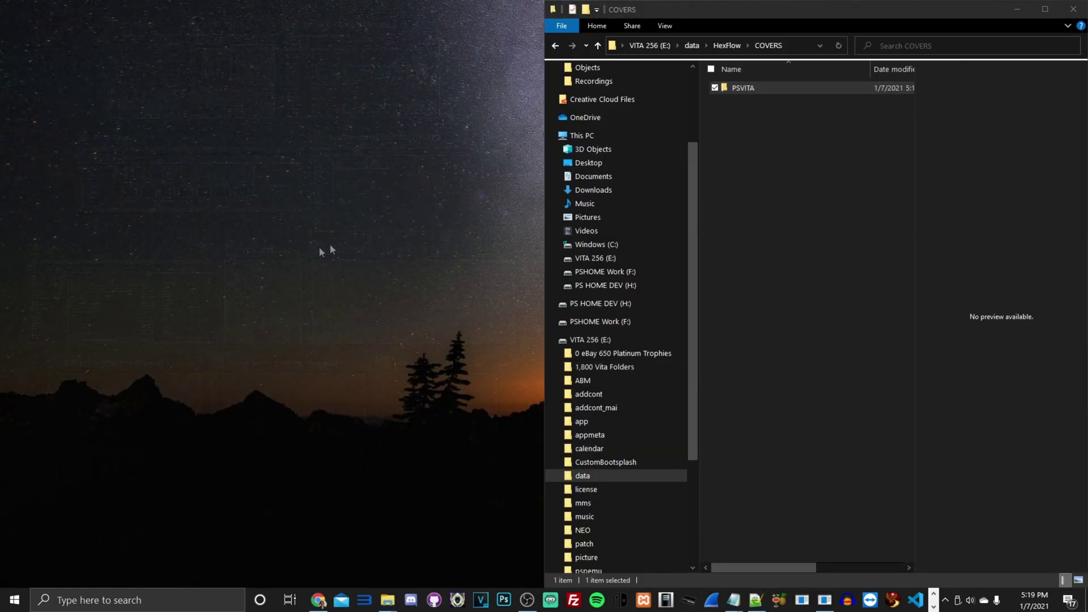
pyautogui.doubleClick(347, 337)
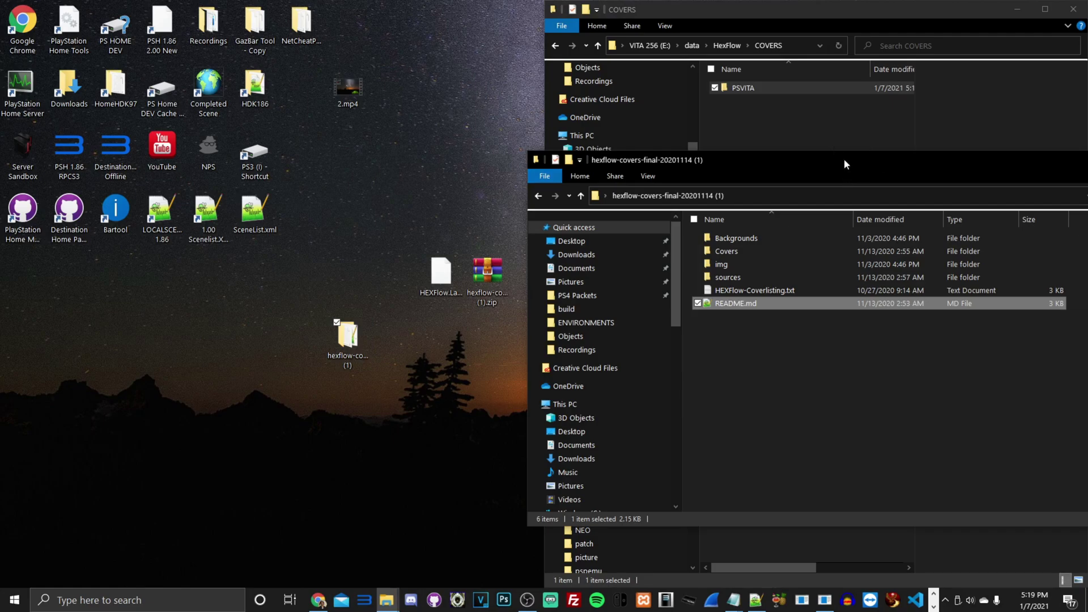
pyautogui.moveTo(844, 164); pyautogui.dragTo(1, 142)
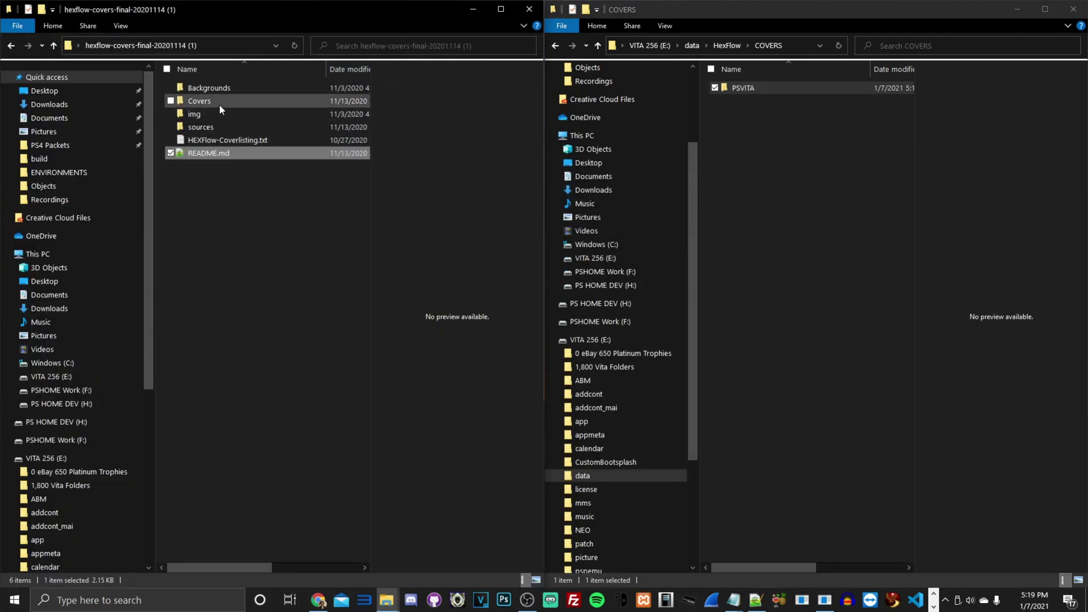
pyautogui.doubleClick(219, 103)
# Look into the package's PSVita, PSP and PS1 cover folders and copy all three into the card's COVERS folder
pyautogui.moveTo(203, 126); pyautogui.dragTo(212, 83)
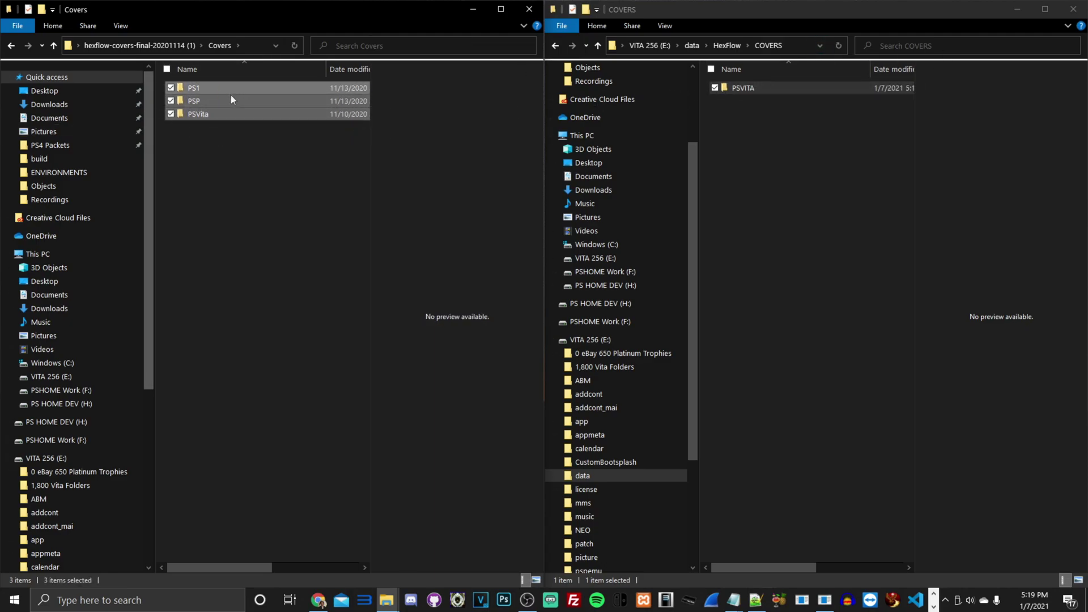
pyautogui.doubleClick(214, 113)
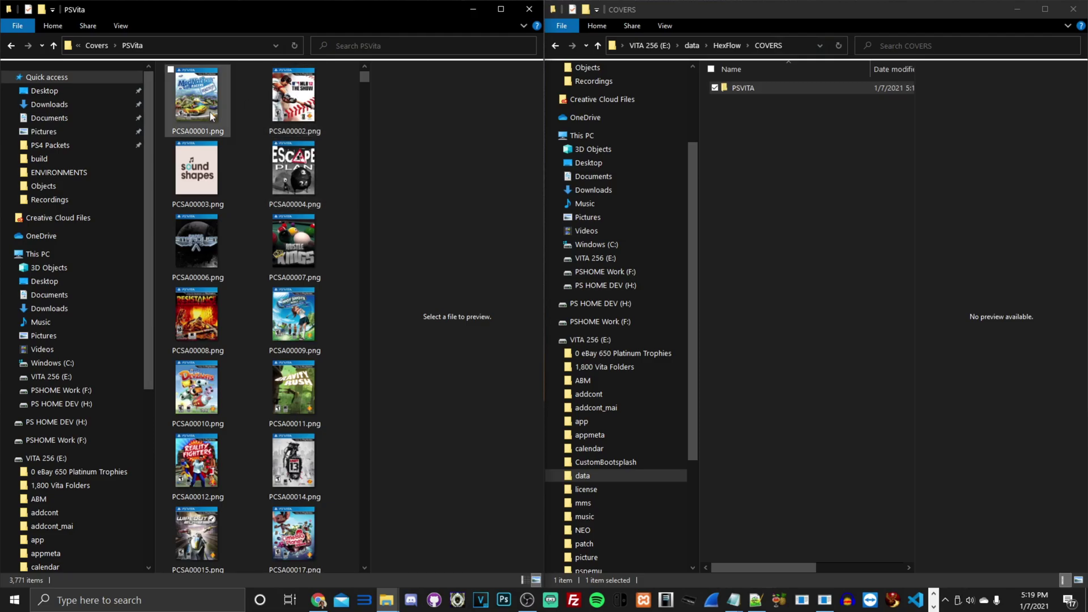
pyautogui.click(96, 45)
pyautogui.doubleClick(231, 99)
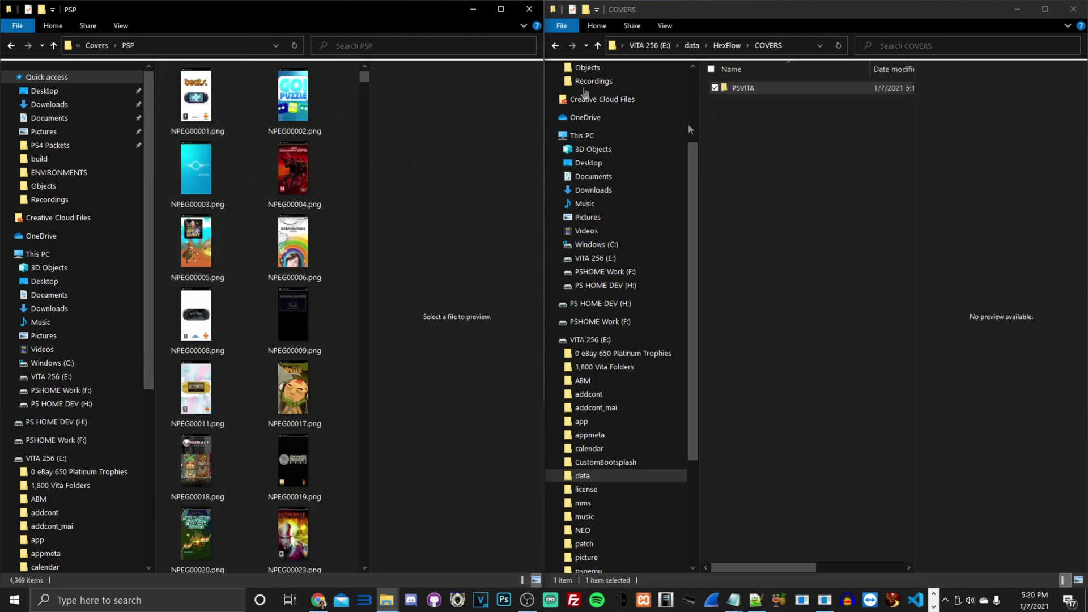
pyautogui.click(97, 46)
pyautogui.doubleClick(226, 90)
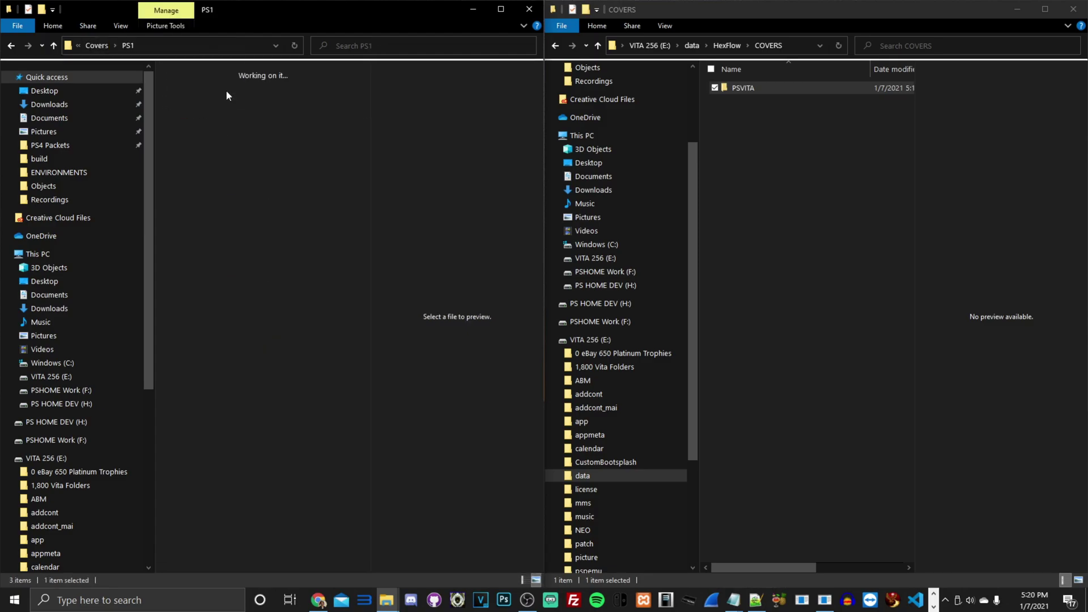
pyautogui.click(93, 46)
pyautogui.moveTo(211, 198); pyautogui.dragTo(230, 85)
pyautogui.moveTo(230, 87); pyautogui.dragTo(757, 202)
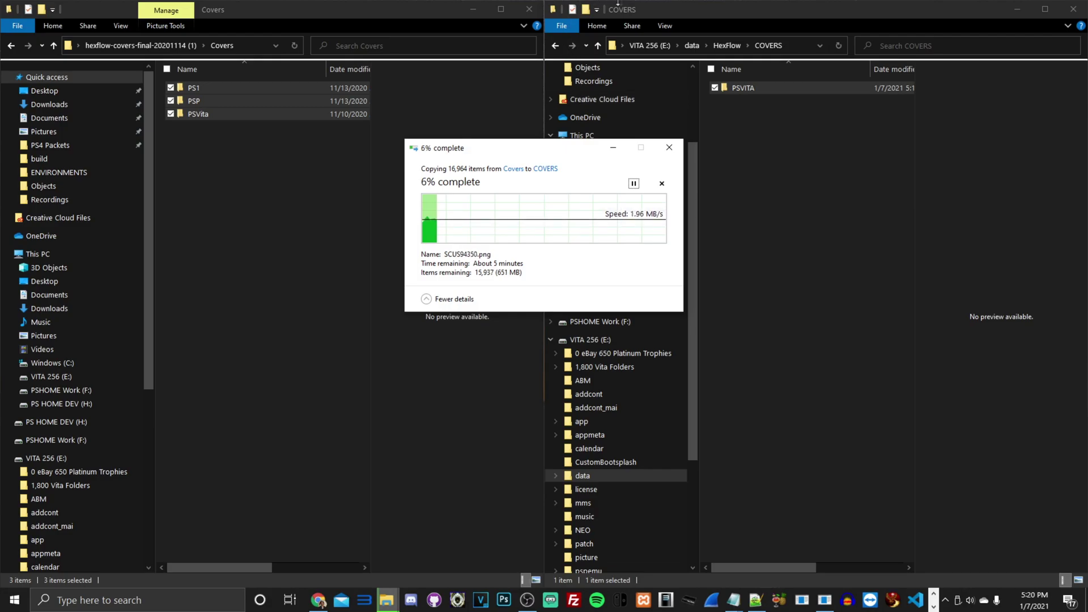
# View the package's PS1 covers and check that folder's size and file count in its properties
pyautogui.doubleClick(249, 85)
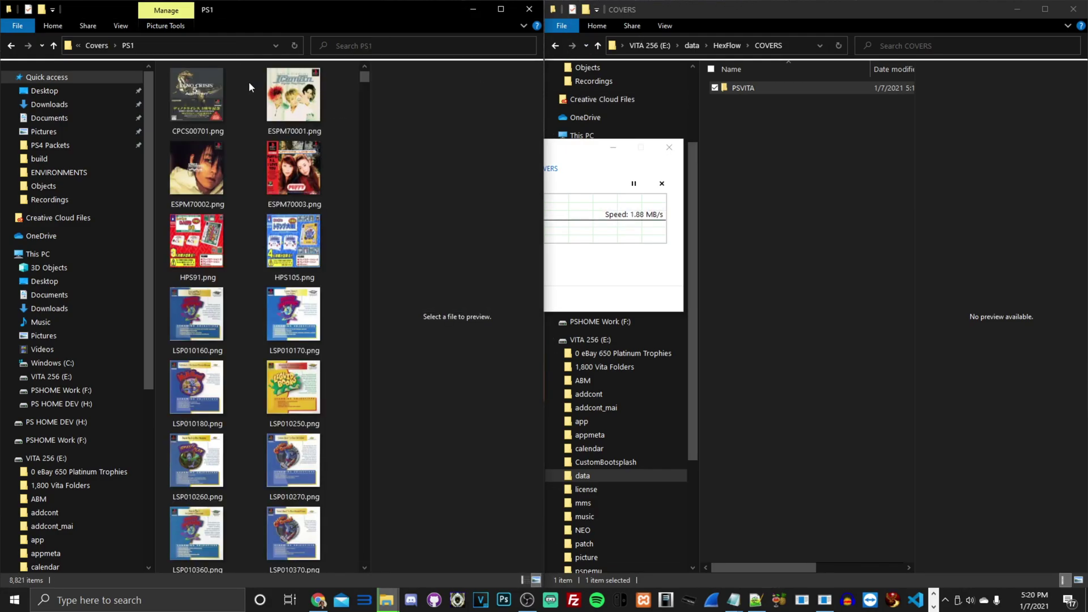
pyautogui.click(97, 45)
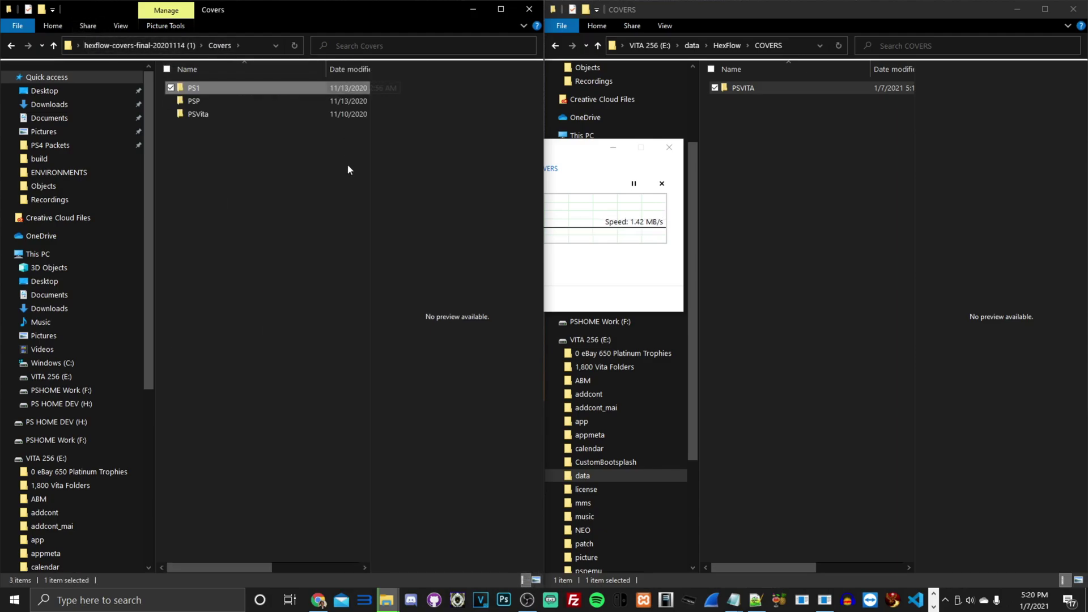
pyautogui.rightClick(247, 87)
pyautogui.click(325, 460)
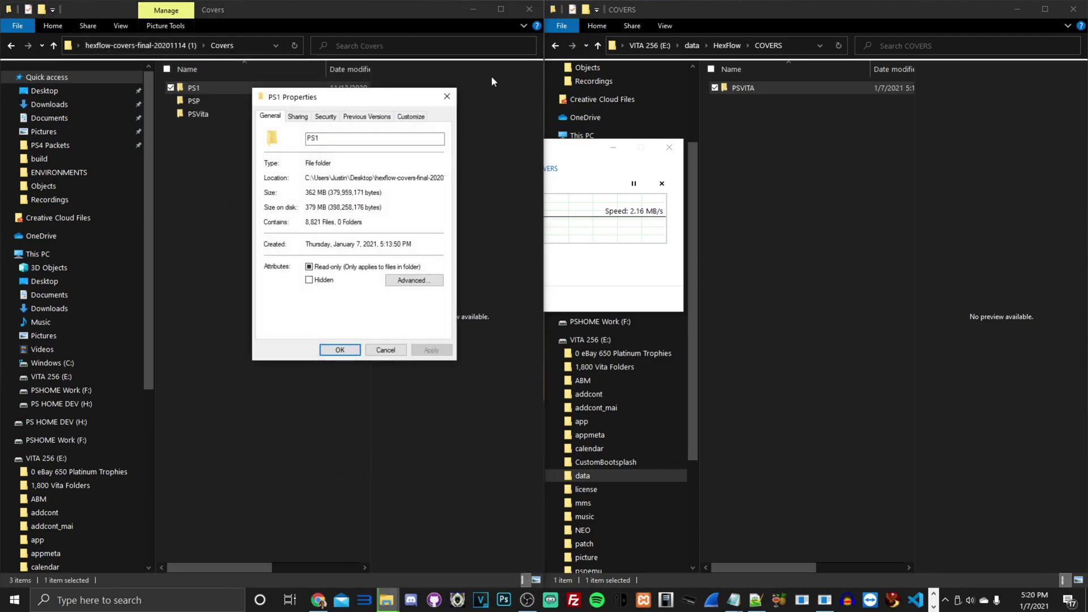
pyautogui.click(442, 98)
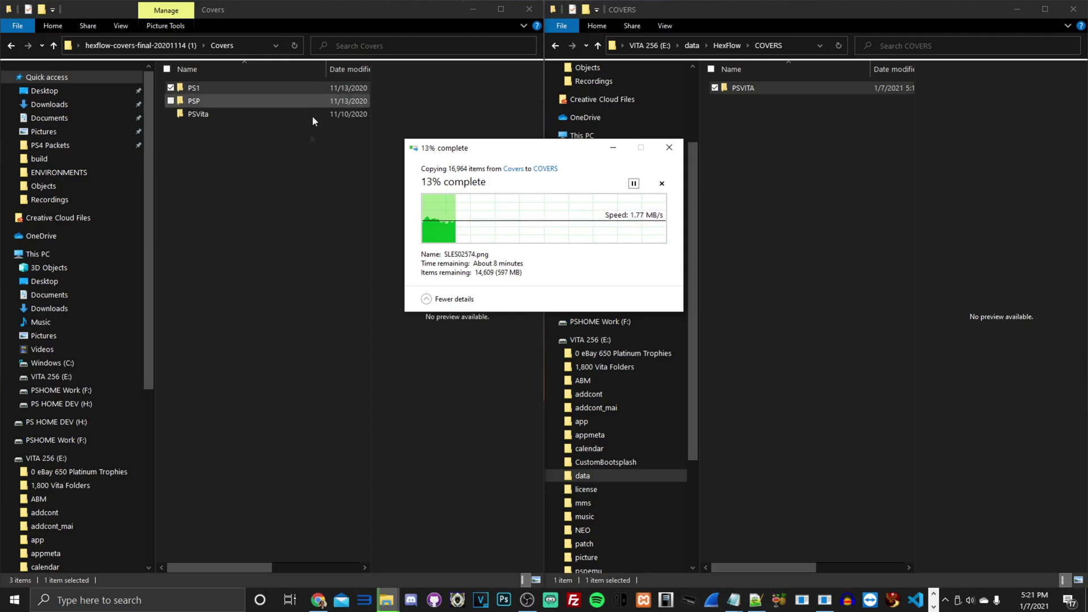
pyautogui.click(945, 600)
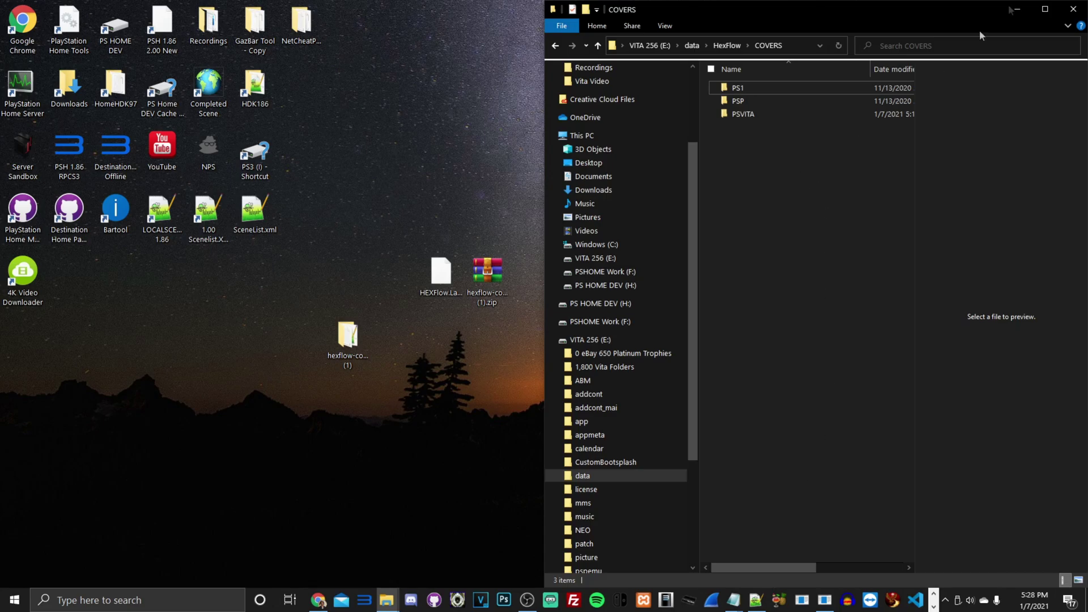
# Check the VITA 256 (E:) root for the HEXFlow Launcher VPK and follow data, HexFlow and COVERS to review the folder structure
pyautogui.click(1046, 9)
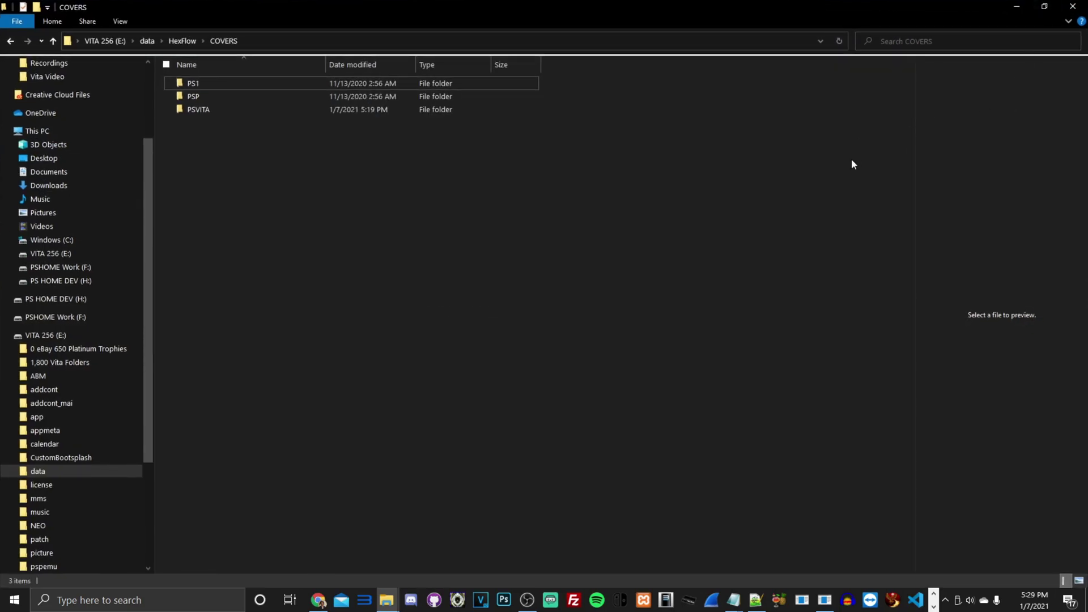
pyautogui.click(77, 335)
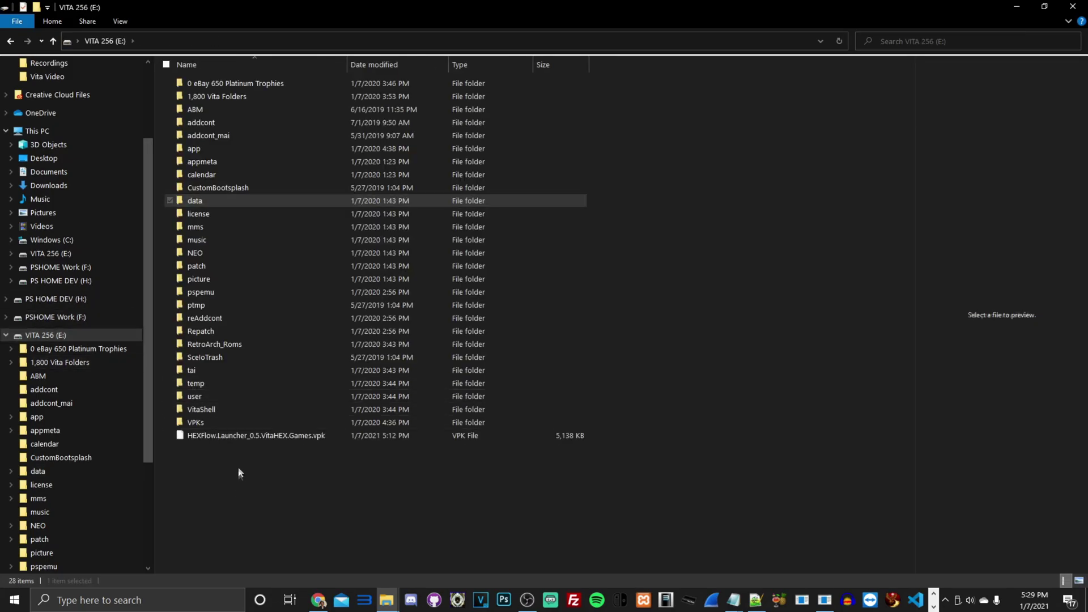
pyautogui.click(237, 436)
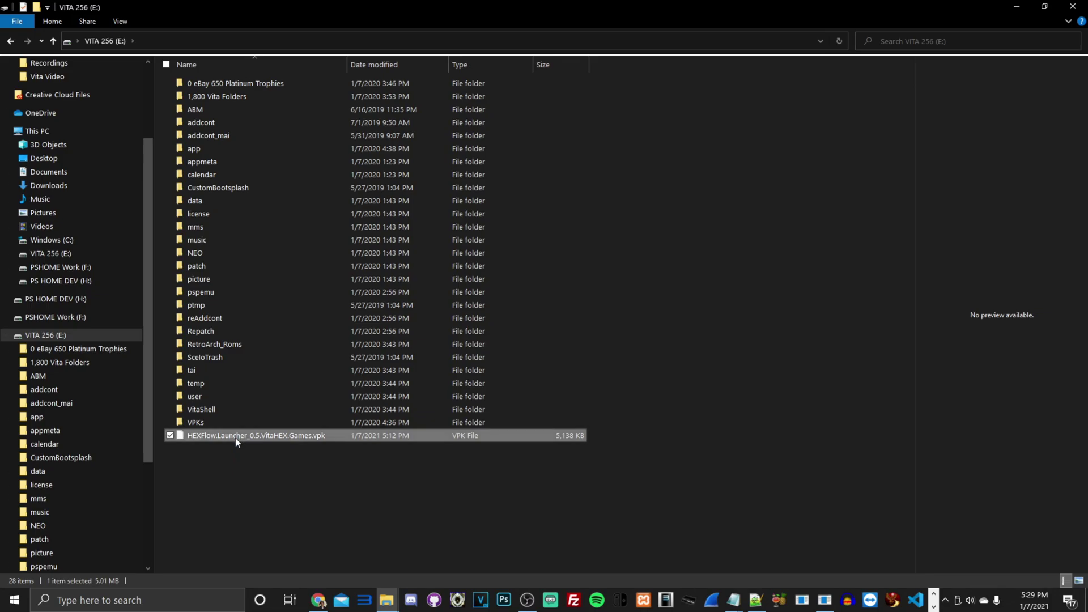
pyautogui.doubleClick(204, 201)
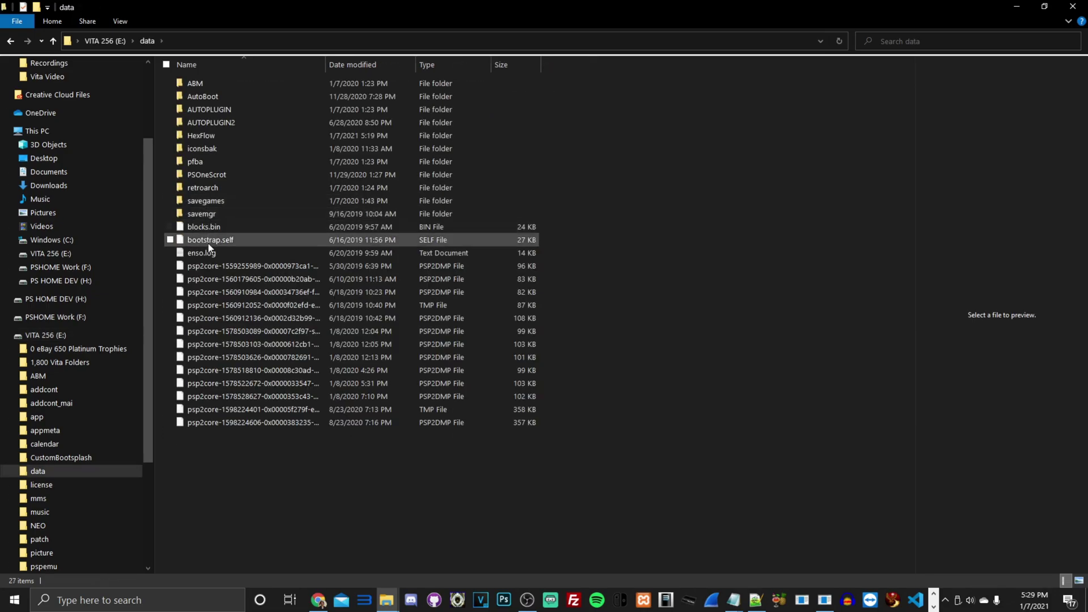
pyautogui.doubleClick(209, 134)
pyautogui.click(242, 83)
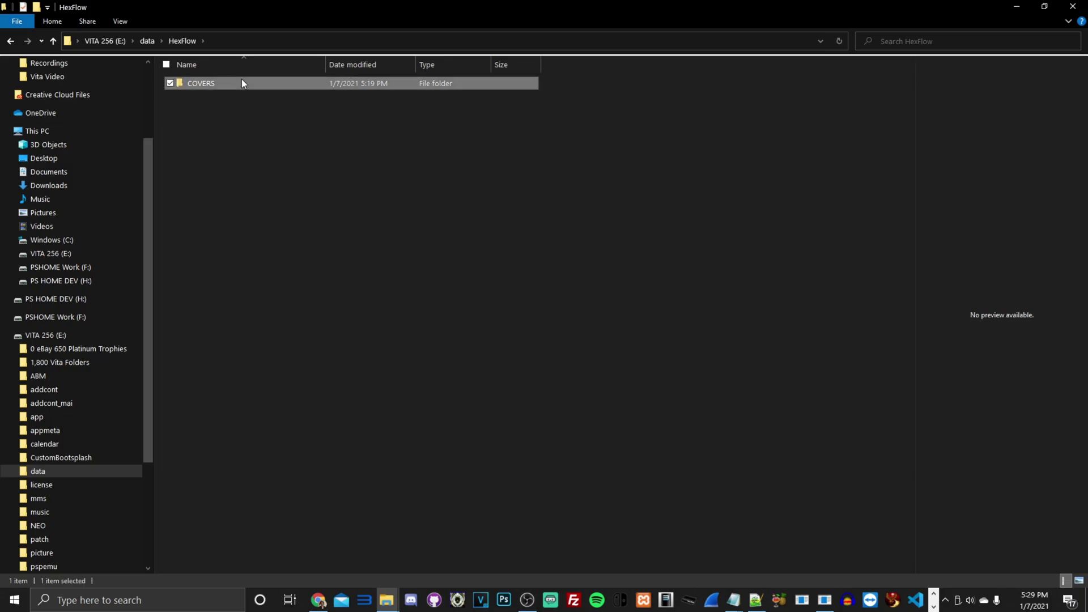
pyautogui.doubleClick(242, 82)
# Inspect the copied cover images in the card's PS1 and PSP folders and return to COVERS
pyautogui.doubleClick(198, 79)
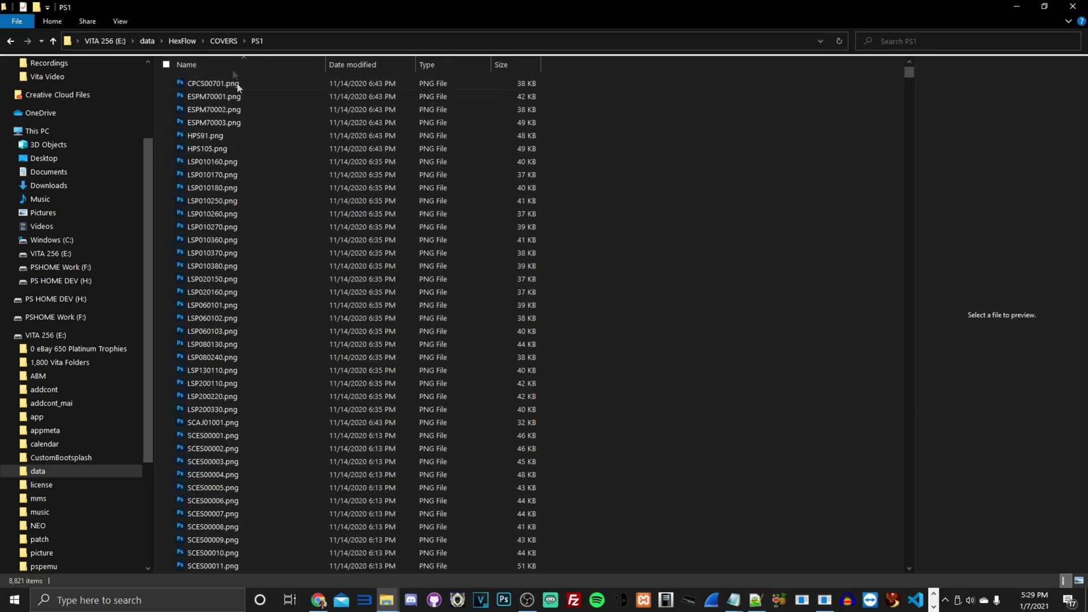
pyautogui.click(246, 111)
pyautogui.click(215, 344)
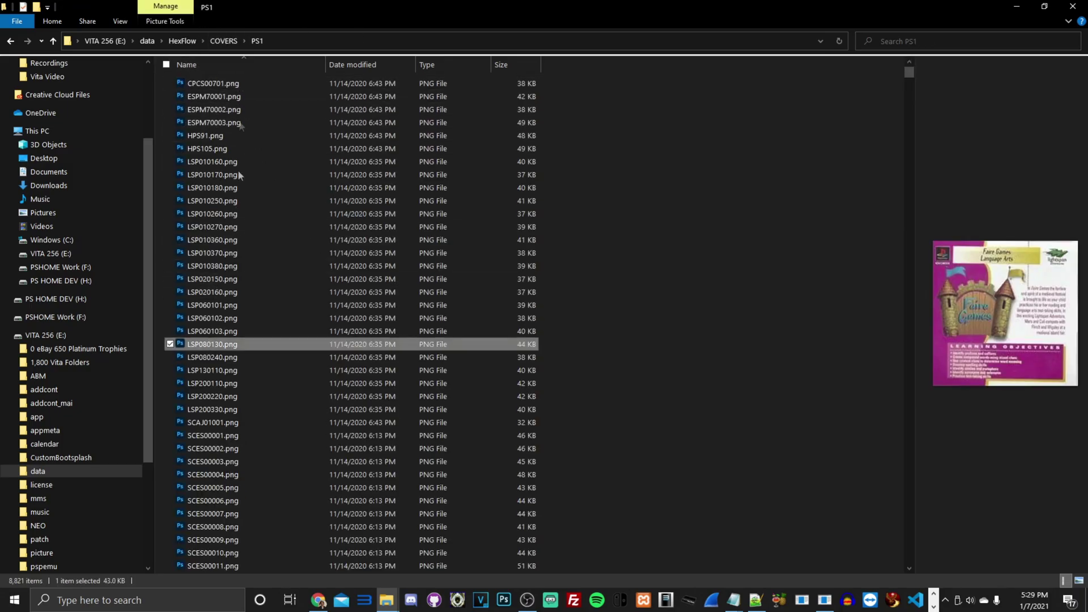
pyautogui.click(216, 41)
pyautogui.doubleClick(194, 97)
pyautogui.click(204, 162)
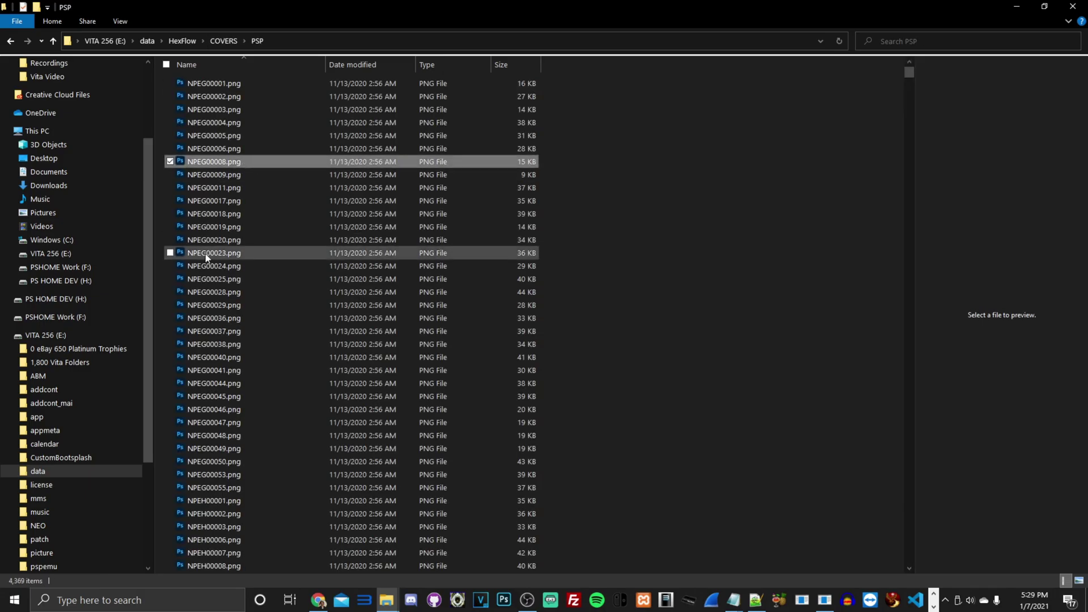
pyautogui.click(221, 321)
pyautogui.click(233, 40)
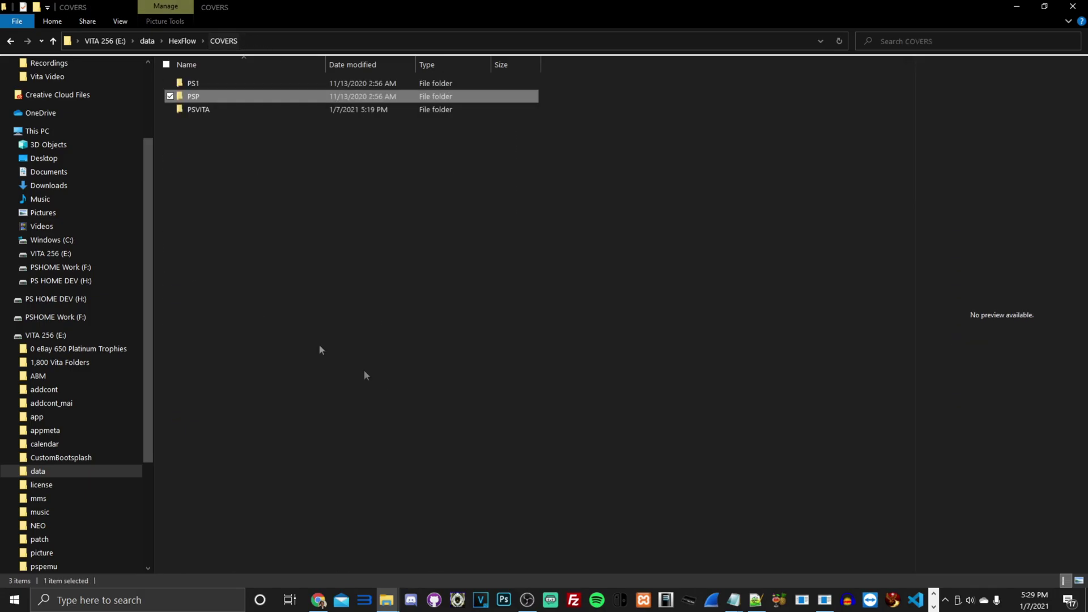
# Open the card's PSVITA covers folder and preview the cover image PCSA00027.png
pyautogui.doubleClick(211, 111)
pyautogui.click(218, 266)
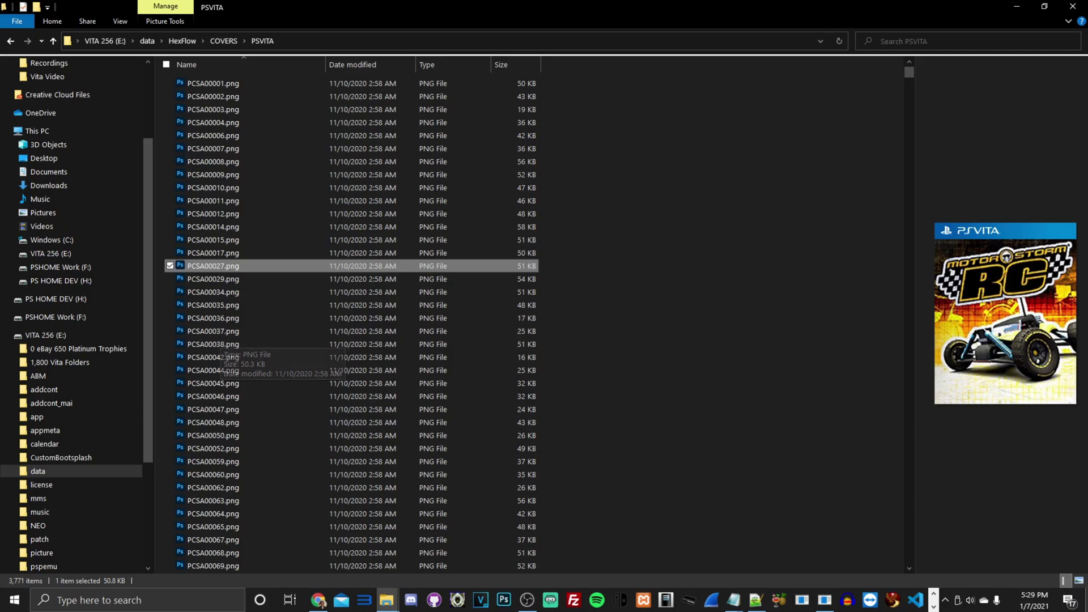
pyautogui.click(945, 601)
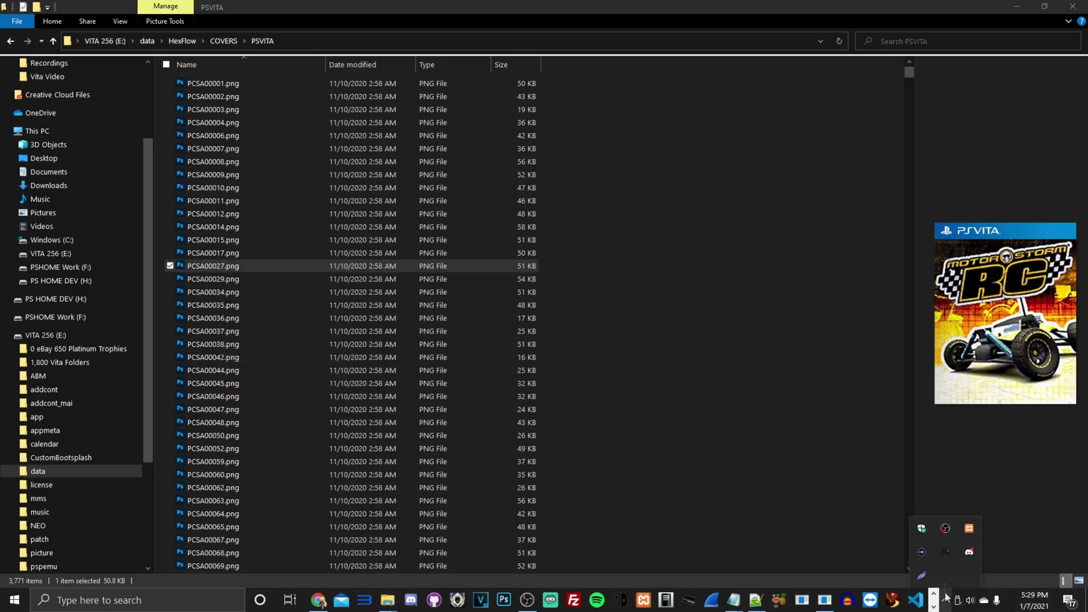
pyautogui.rightClick(951, 531)
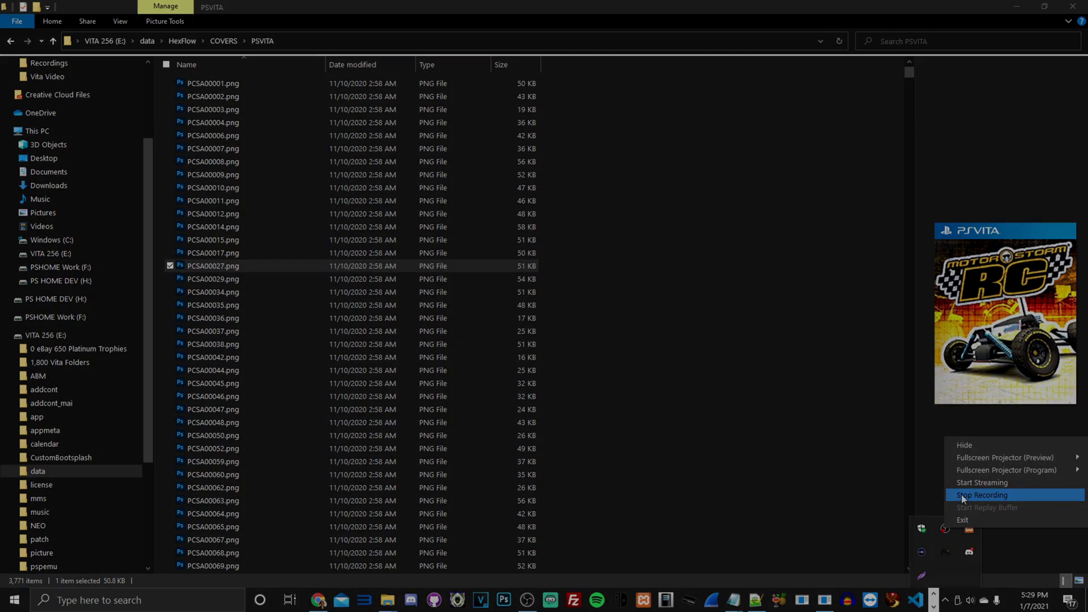
pyautogui.click(982, 495)
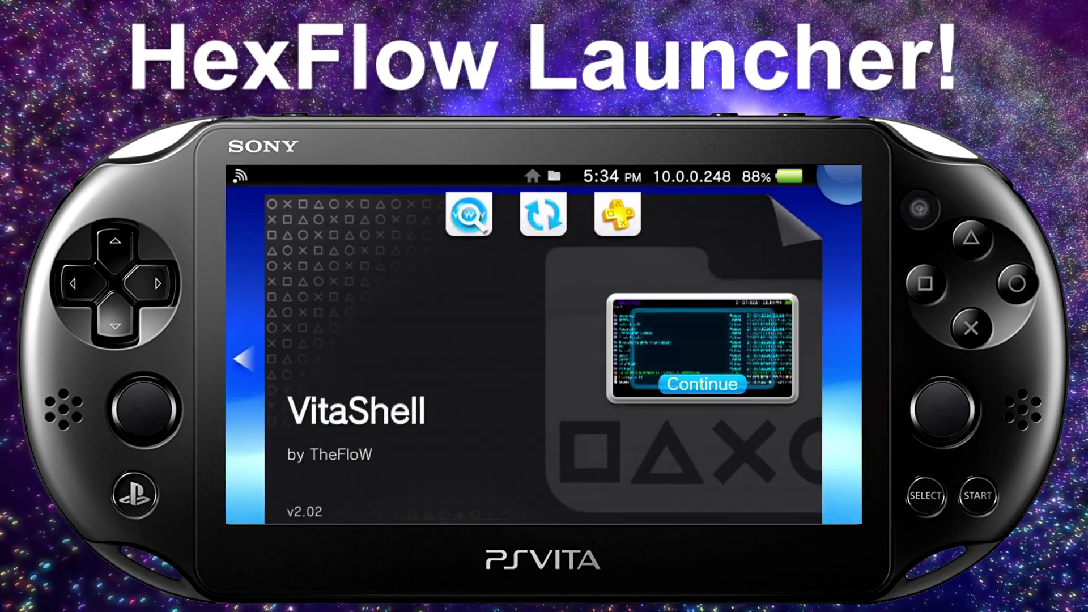
# Switch to the PS Vita, find HEXFlow Launcher on the last home screen page and start it
pyautogui.scroll(-10, 543, 354)
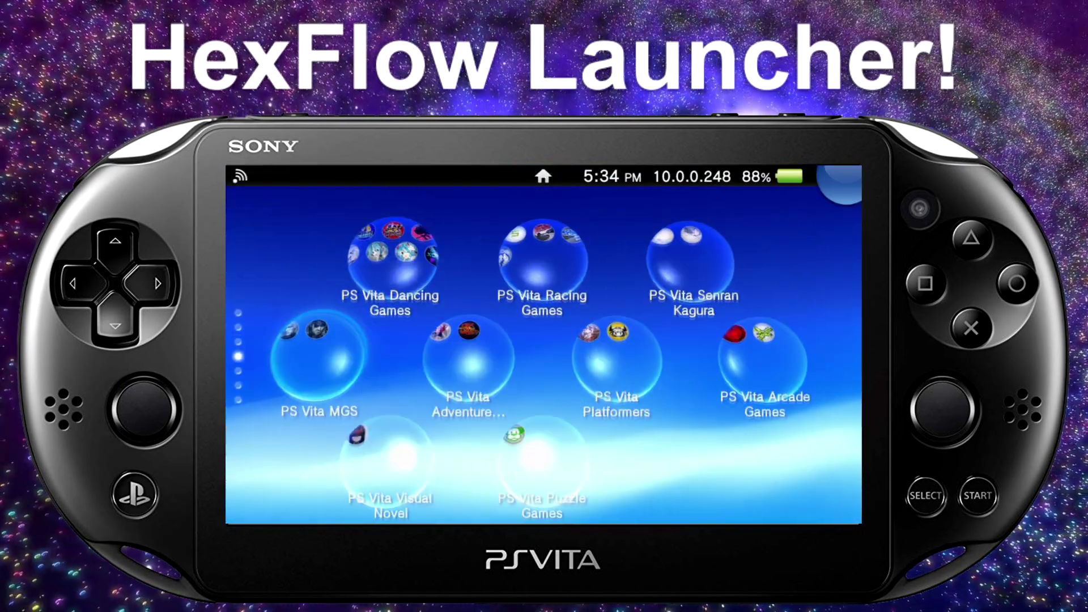
pyautogui.scroll(-6, 543, 354)
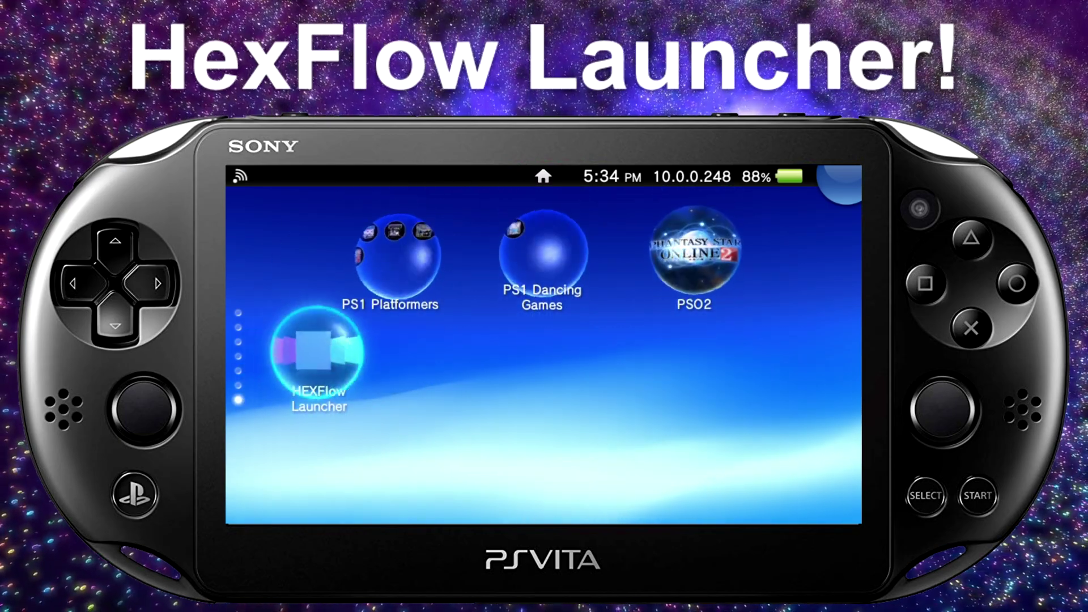
pyautogui.click(316, 340)
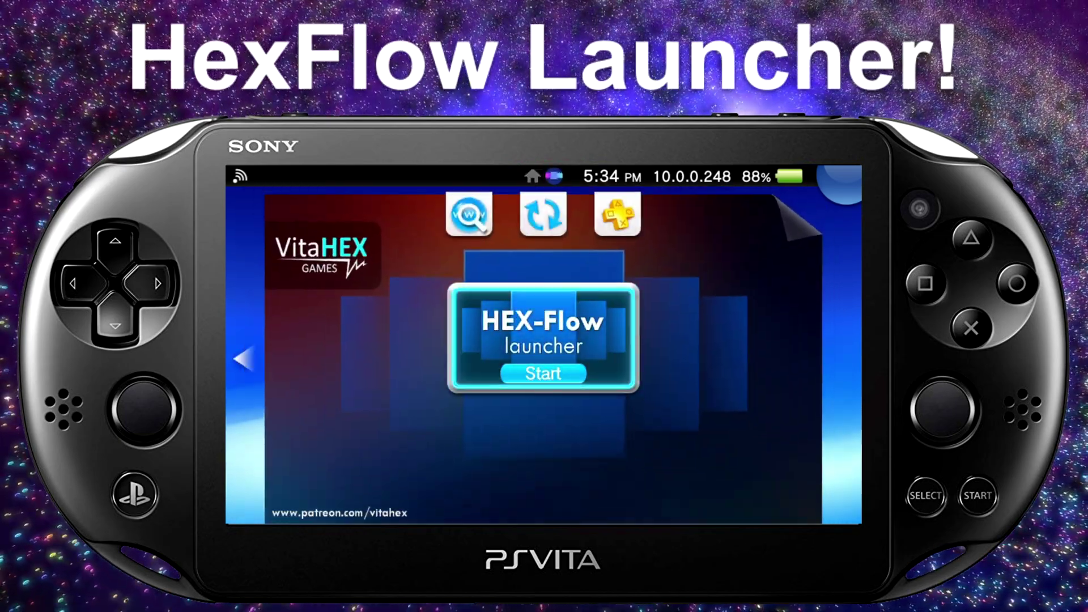
pyautogui.click(544, 369)
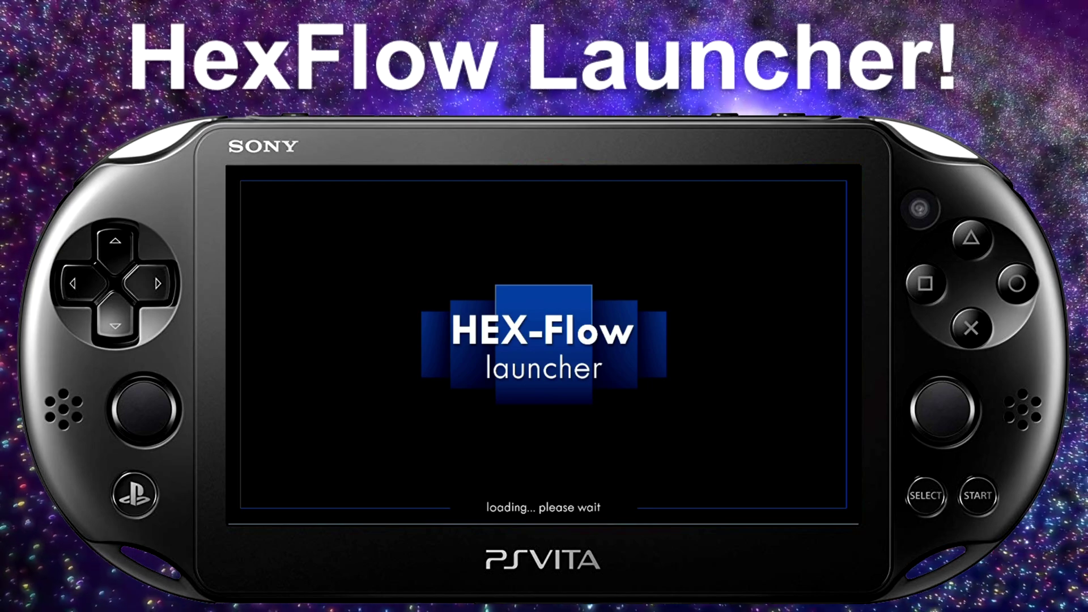